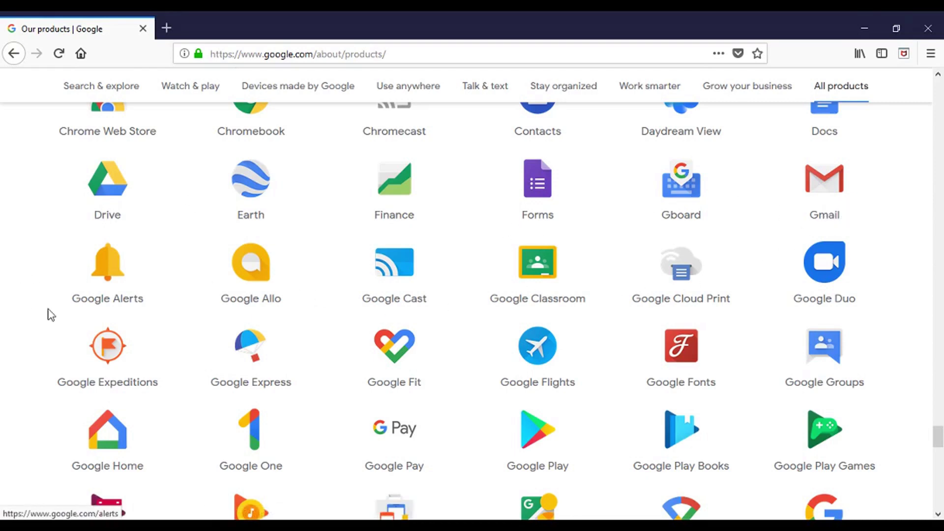
# Load the Google homepage from the address bar
pyautogui.scroll(-3, 89, 307)
pyautogui.scroll(-9, 122, 304)
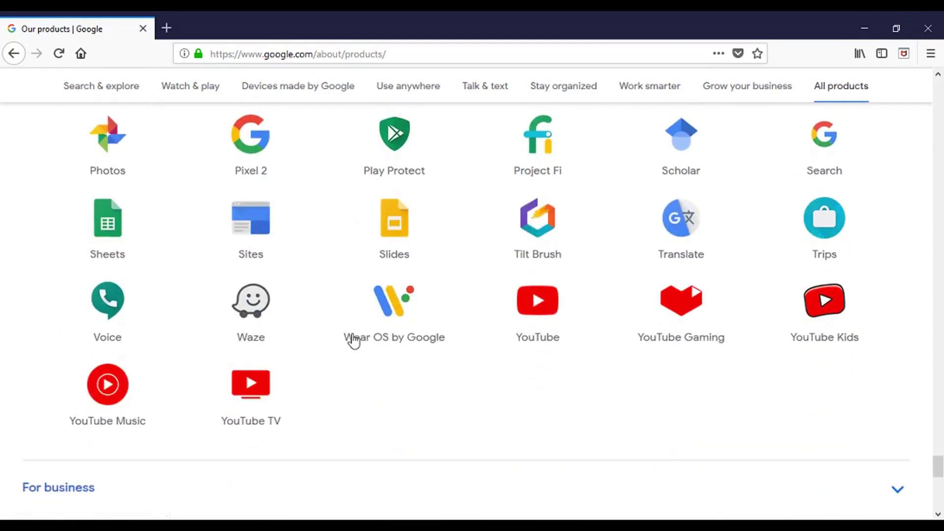
pyautogui.scroll(7, 666, 316)
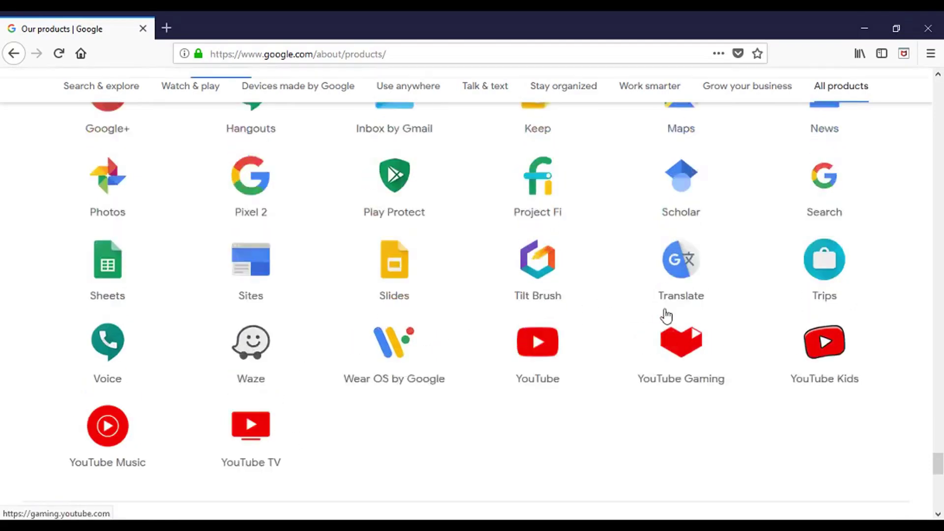
pyautogui.scroll(15, 525, 298)
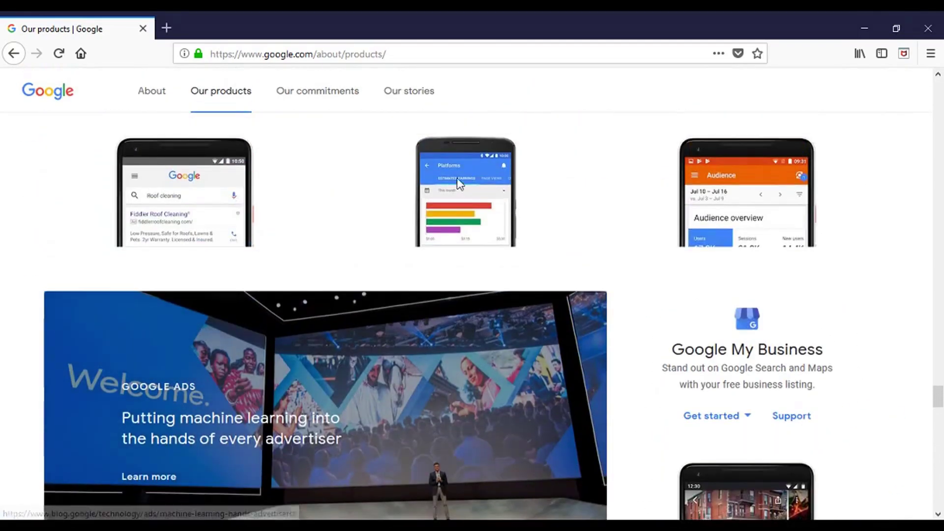
pyautogui.click(472, 54)
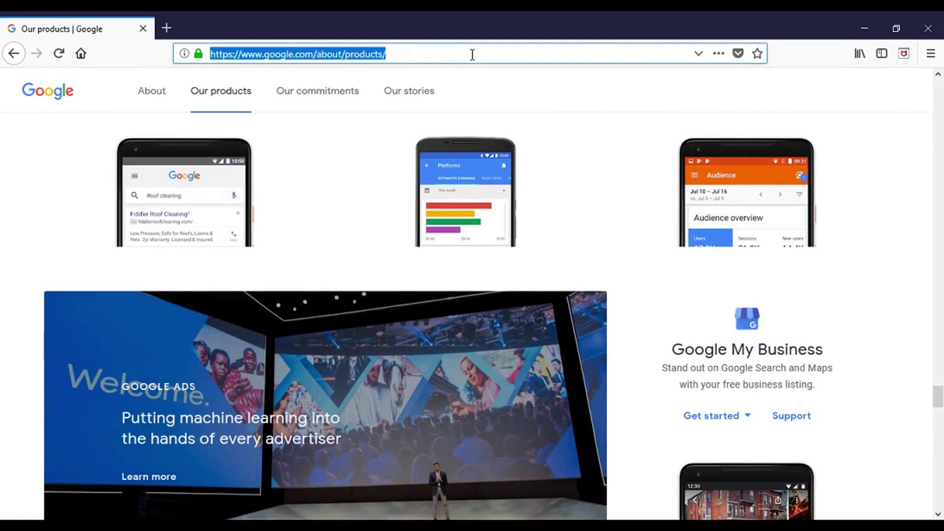
pyautogui.write('google.com/')
pyautogui.press('Return')
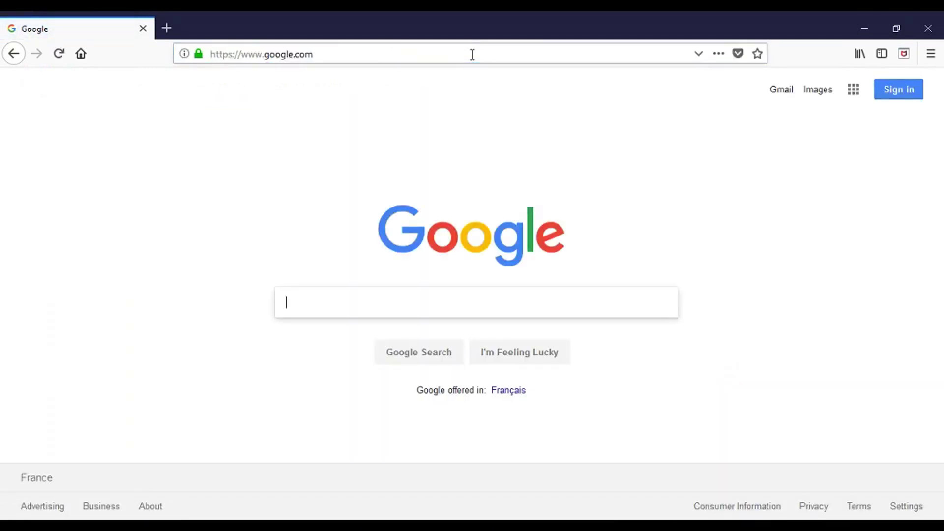
# Search Google for 'create google account' using the suggestion list
pyautogui.write('gmail')
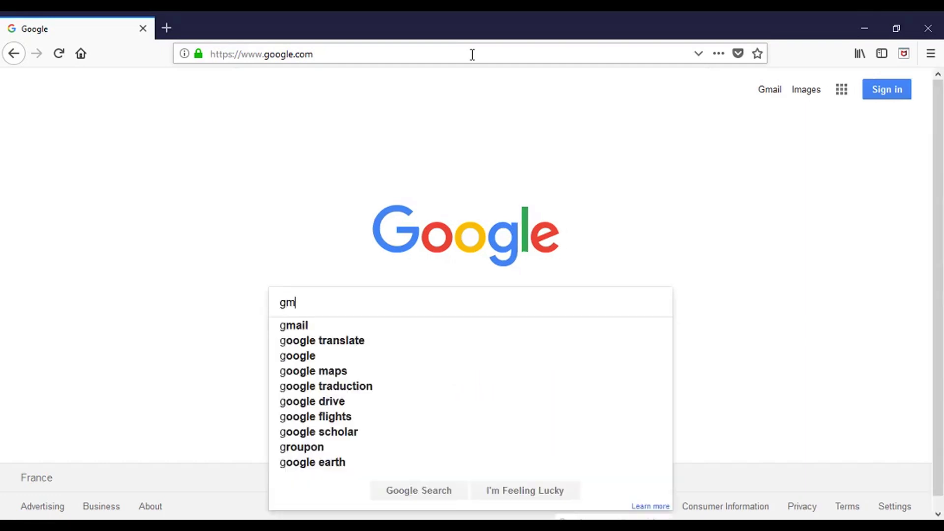
pyautogui.press('BackSpace')
pyautogui.press('BackSpace')
pyautogui.press('BackSpace')
pyautogui.press('BackSpace')
pyautogui.press('BackSpace')
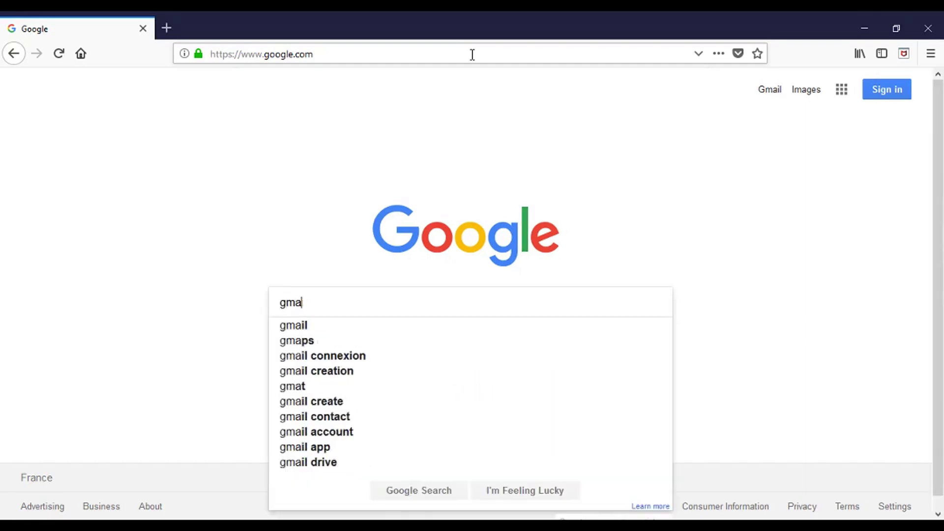
pyautogui.write('create goog')
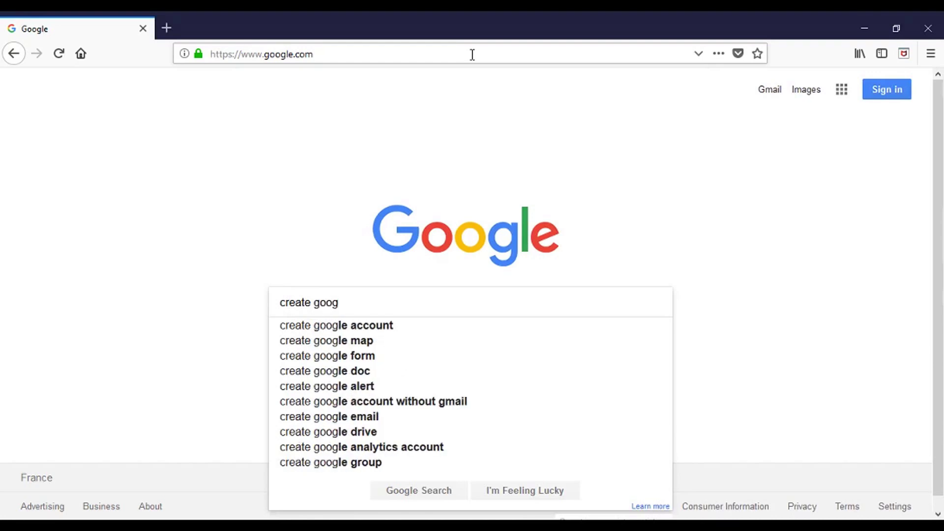
pyautogui.press('Down')
pyautogui.press('Return')
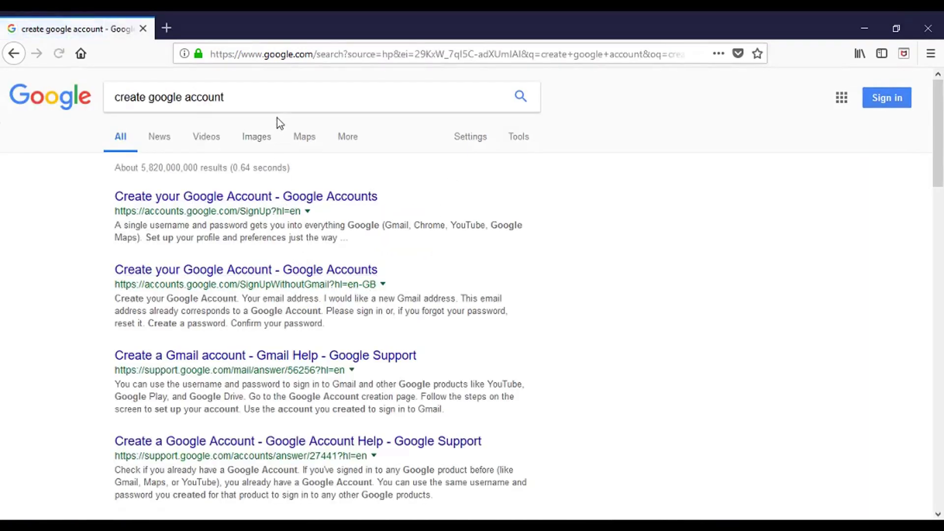
# Replace the query with the 'gmail sign up' suggestion and run that search
pyautogui.click(276, 97)
pyautogui.write('gma')
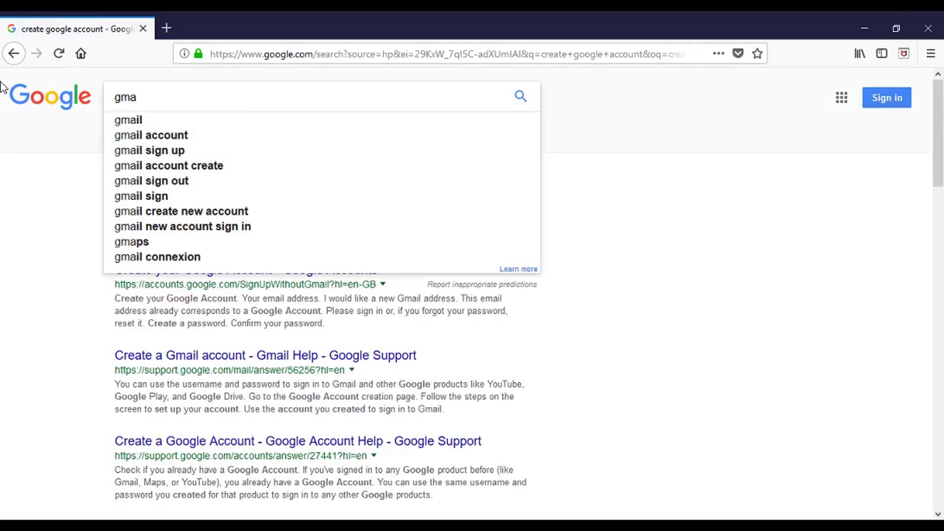
pyautogui.write('o')
pyautogui.press('Down')
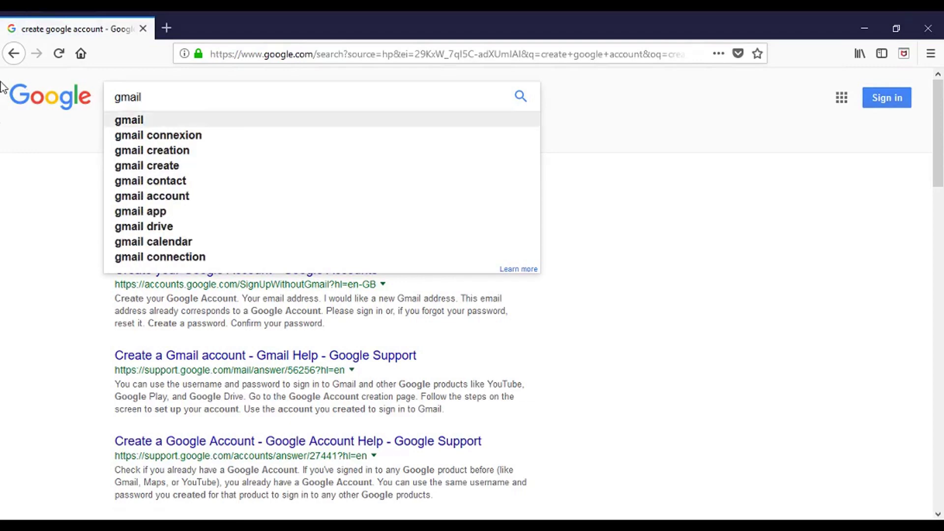
pyautogui.write('s')
pyautogui.press('Down')
pyautogui.press('Return')
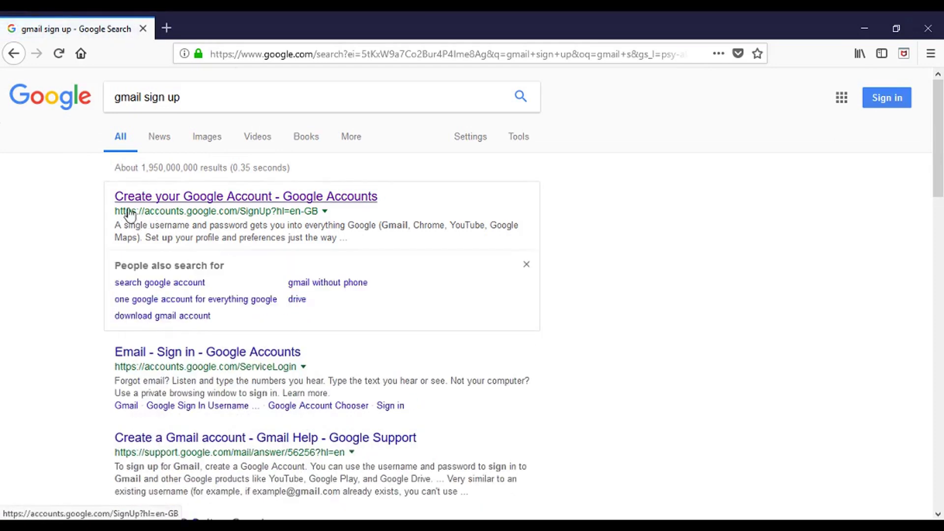
# Open the Create your Google Account page and enter the first and last name
pyautogui.click(211, 211)
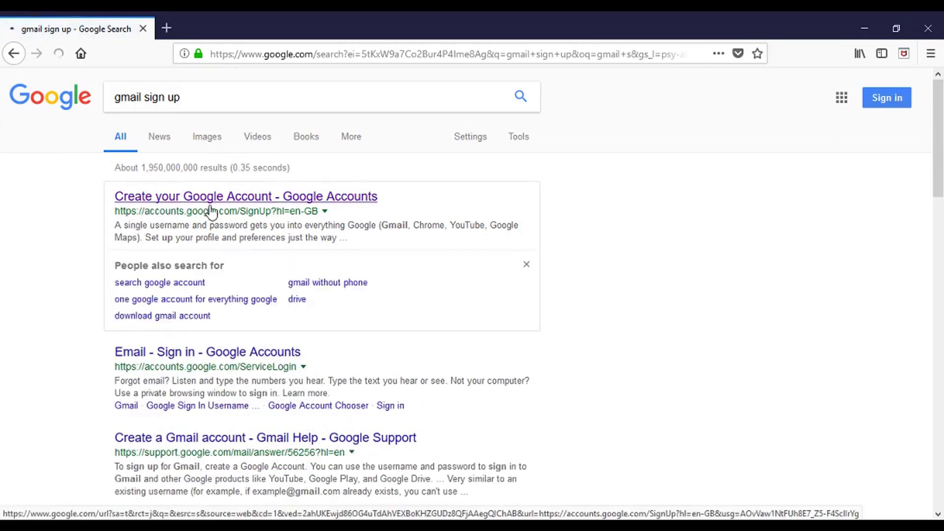
pyautogui.click(273, 226)
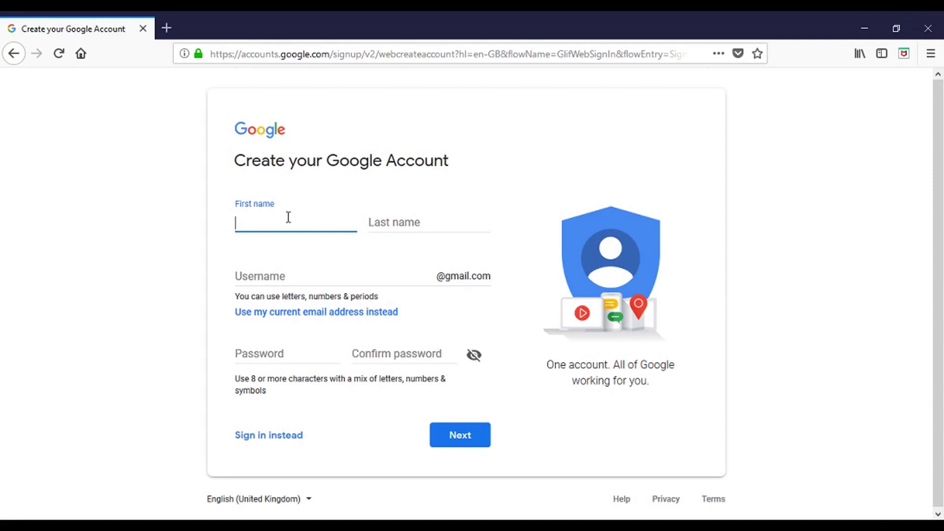
pyautogui.click(438, 226)
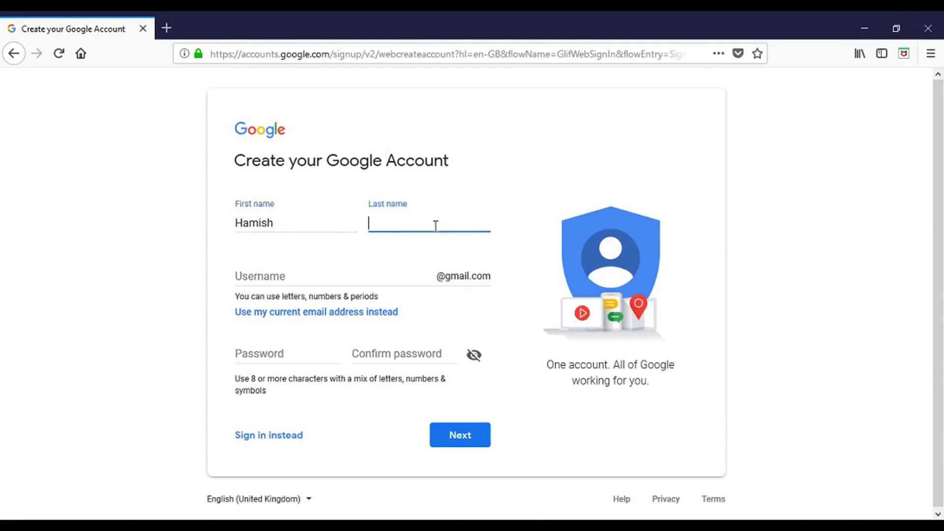
# Enter the chosen Gmail username and a password
pyautogui.click(260, 280)
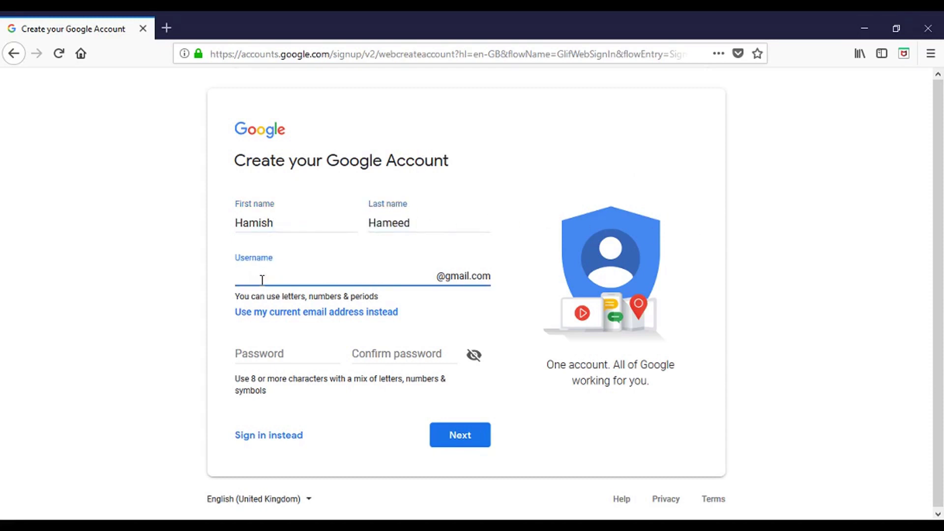
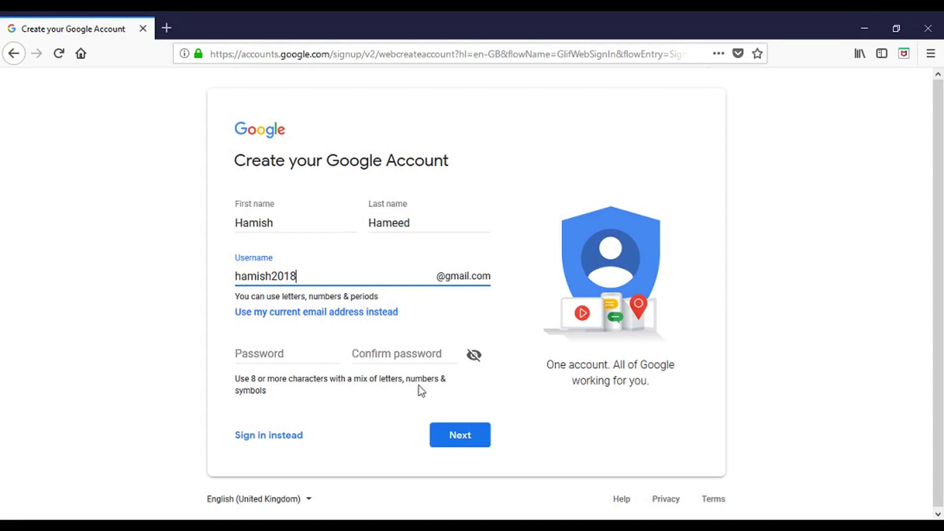
pyautogui.click(317, 354)
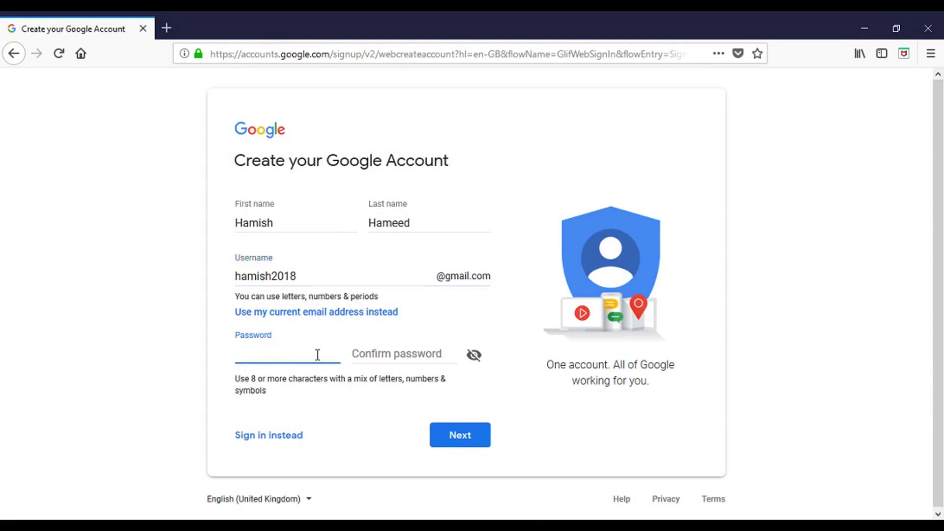
pyautogui.write('•••••••••')
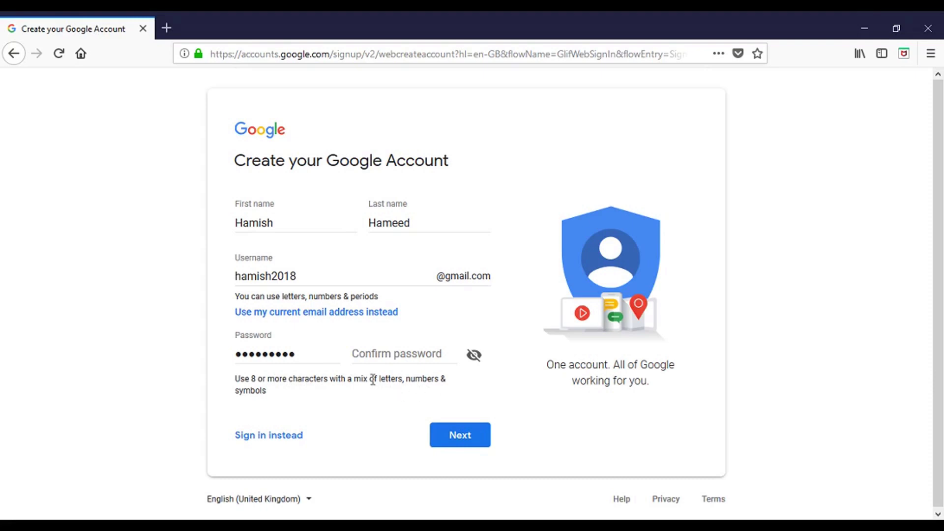
# Retype the password and fill in the confirmation field
pyautogui.click(300, 357)
pyautogui.moveTo(300, 358); pyautogui.dragTo(152, 363)
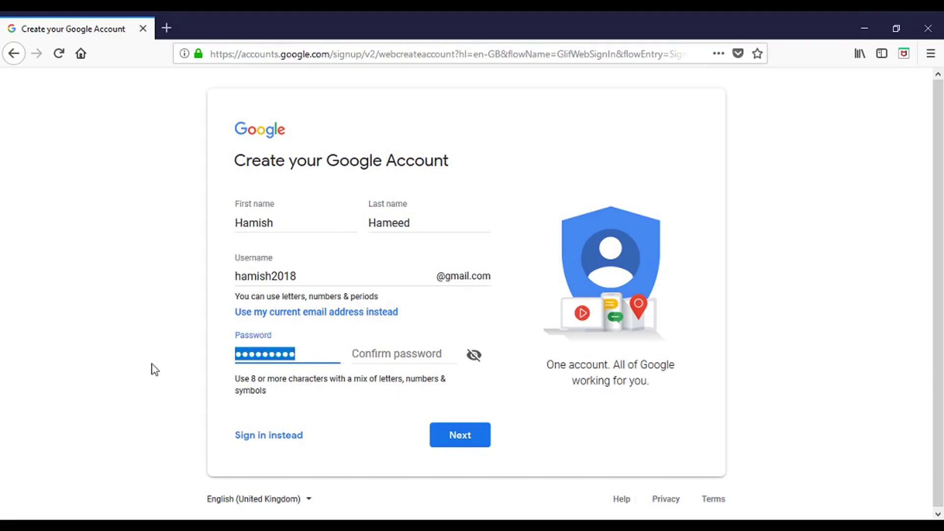
pyautogui.write('h')
pyautogui.write('••••')
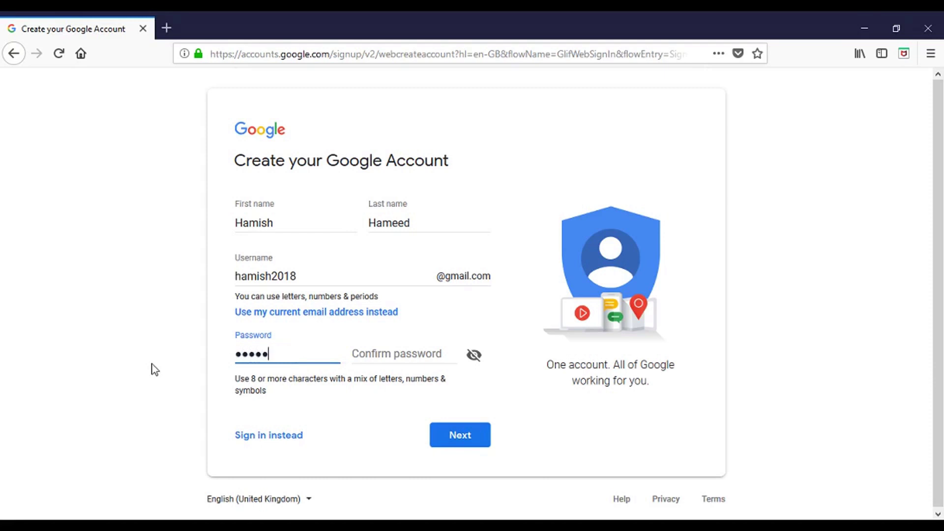
pyautogui.write('•••••')
pyautogui.click(396, 349)
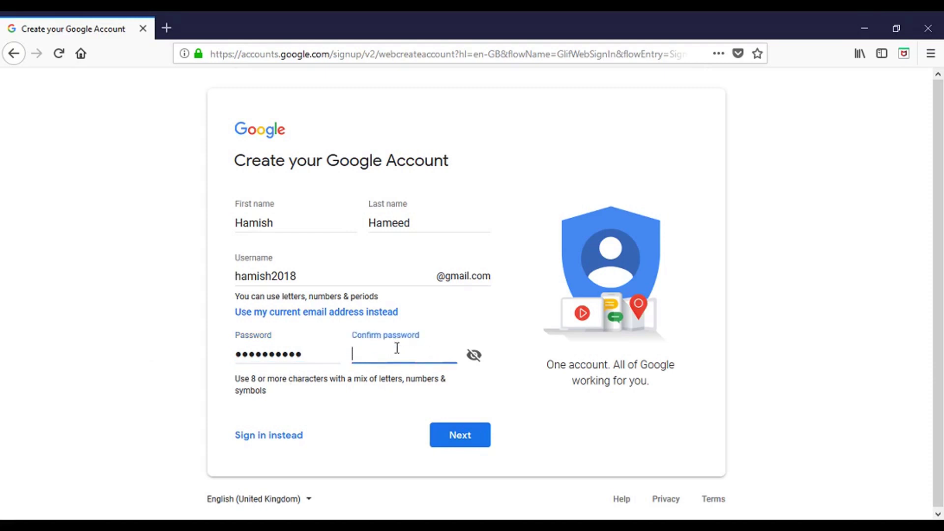
pyautogui.write('•••••••••••')
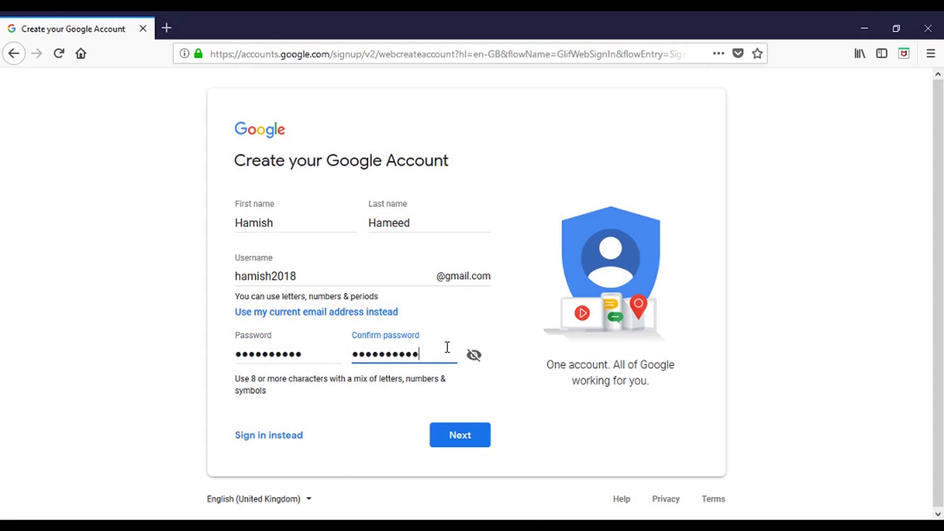
# Retype the confirmation password so it ends in 123
pyautogui.moveTo(424, 349); pyautogui.dragTo(237, 352)
pyautogui.write('••••••')
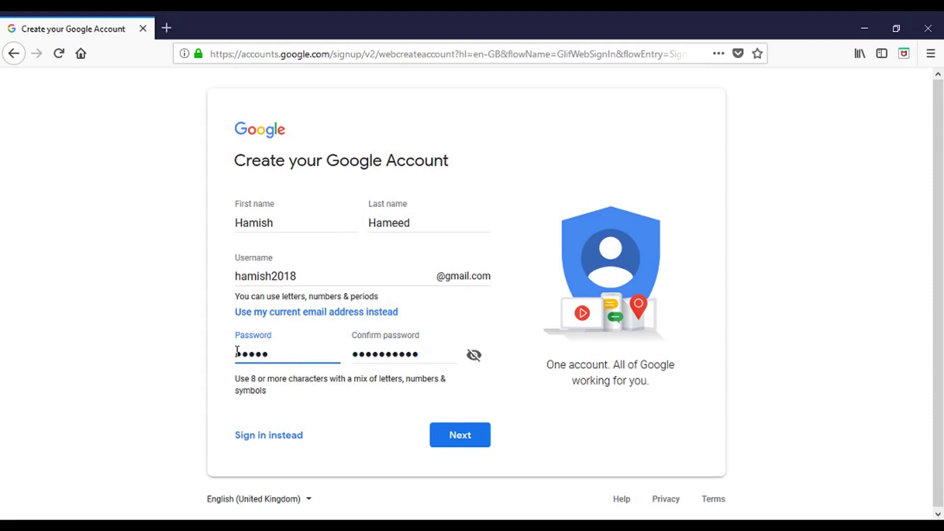
pyautogui.press('BackSpace')
pyautogui.press('BackSpace')
pyautogui.press('BackSpace')
pyautogui.press('BackSpace')
pyautogui.press('BackSpace')
pyautogui.write('•••••••')
pyautogui.moveTo(421, 363); pyautogui.dragTo(299, 378)
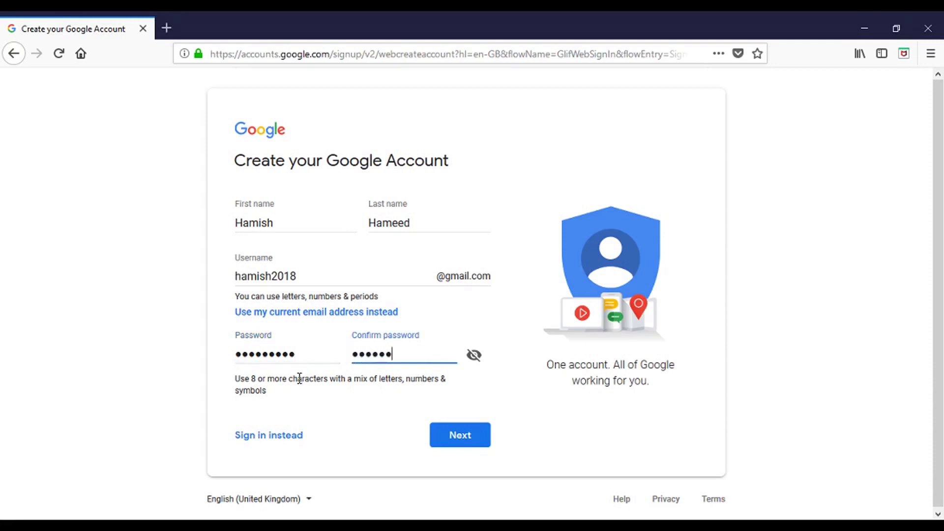
# Show both passwords in plain text and append '@' to the confirmation
pyautogui.click(474, 355)
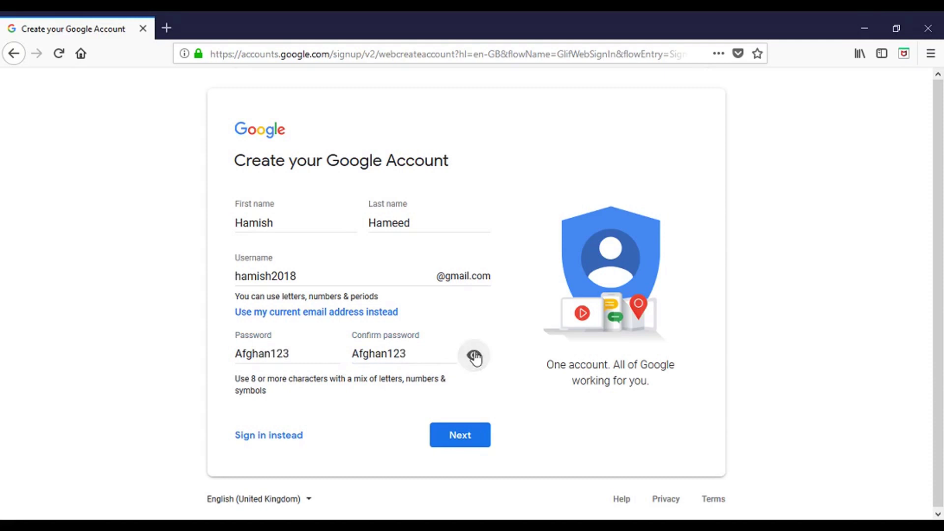
pyautogui.click(412, 354)
pyautogui.write('@')
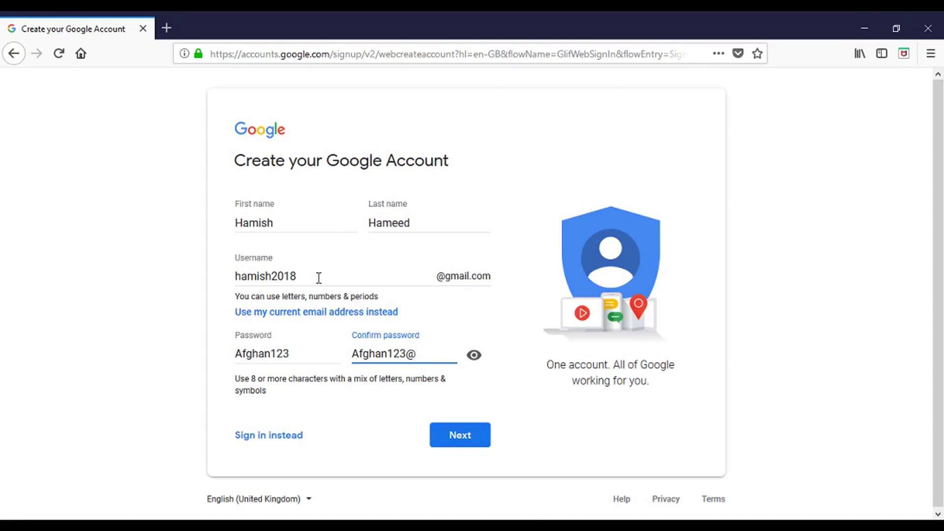
pyautogui.scroll(-1, 319, 278)
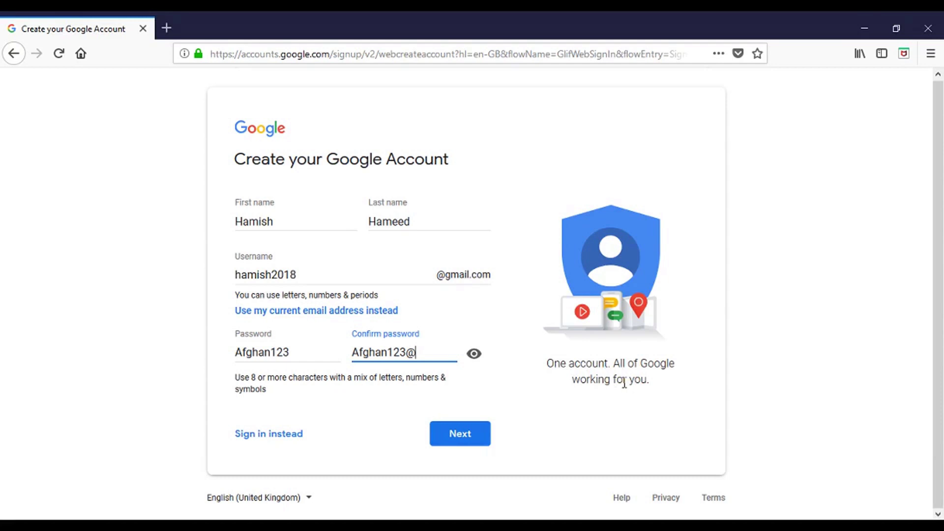
# Submit, then add '@' to the password and retype the matching confirmation
pyautogui.click(480, 434)
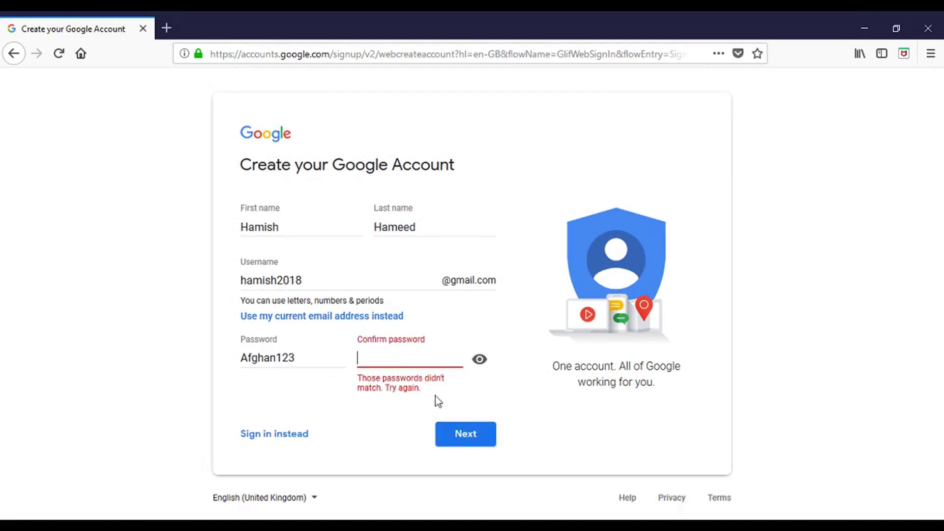
pyautogui.click(318, 360)
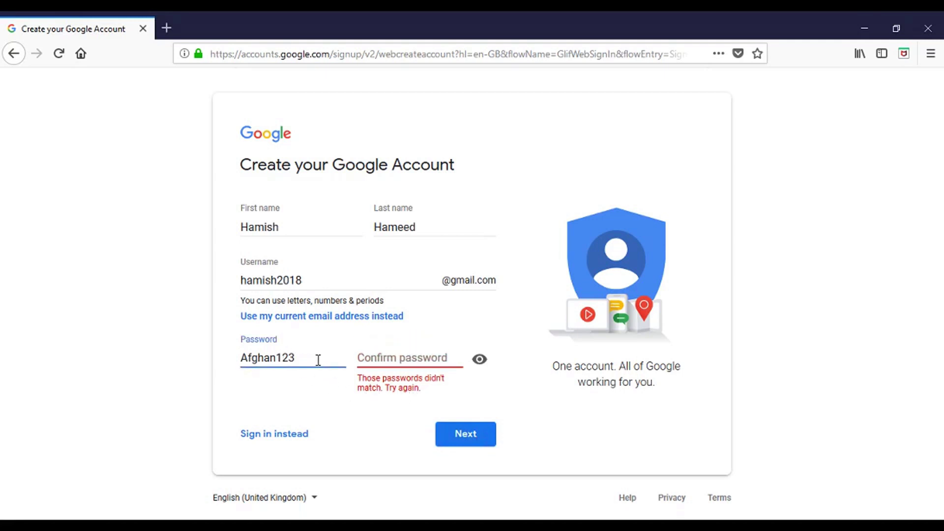
pyautogui.write('@')
pyautogui.click(386, 354)
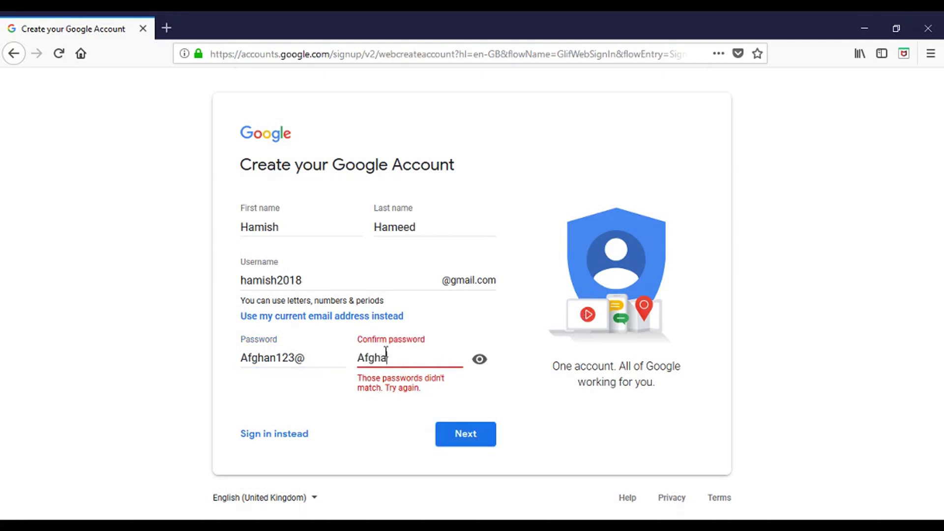
# Toggle 'Use my current email' and back to 'Create a Gmail account', then retype the username
pyautogui.click(366, 321)
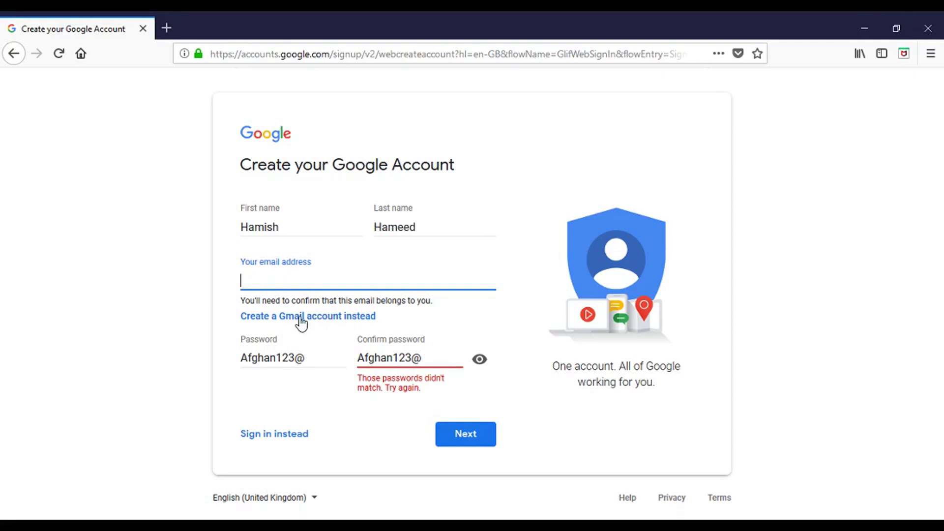
pyautogui.click(302, 317)
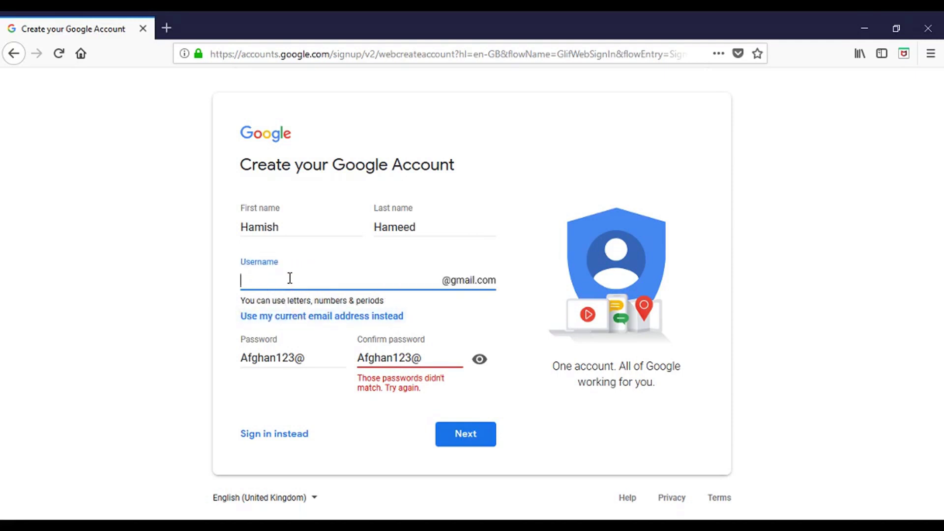
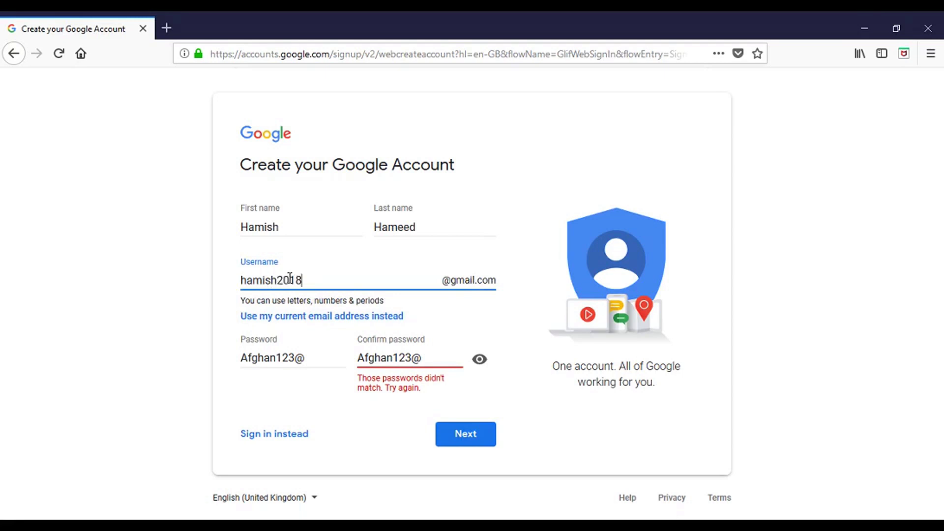
# Submit the form, see the username is taken, and place the cursor at the username's end
pyautogui.click(457, 423)
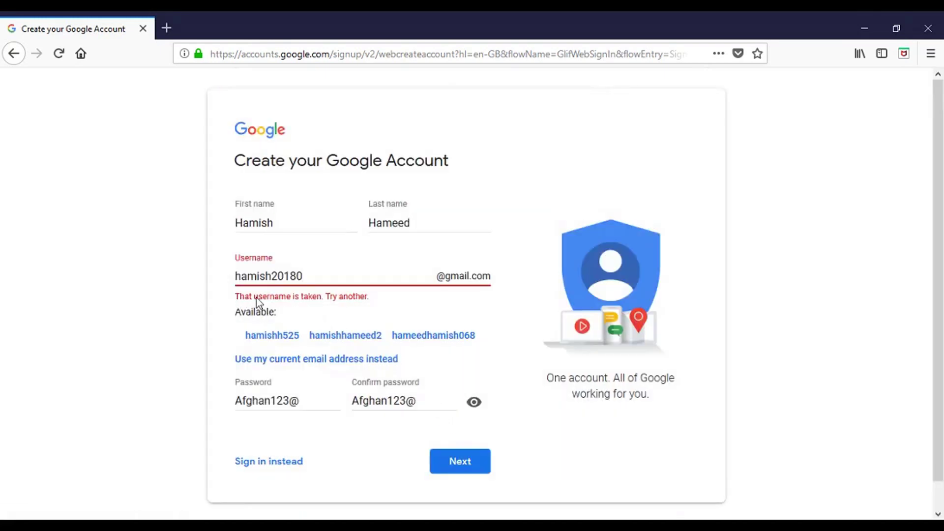
pyautogui.moveTo(334, 278); pyautogui.dragTo(219, 278)
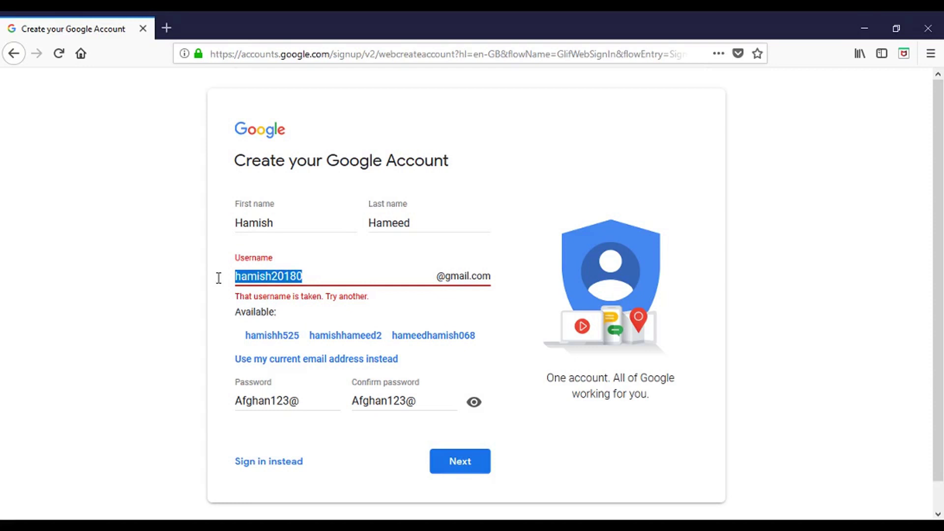
pyautogui.click(308, 276)
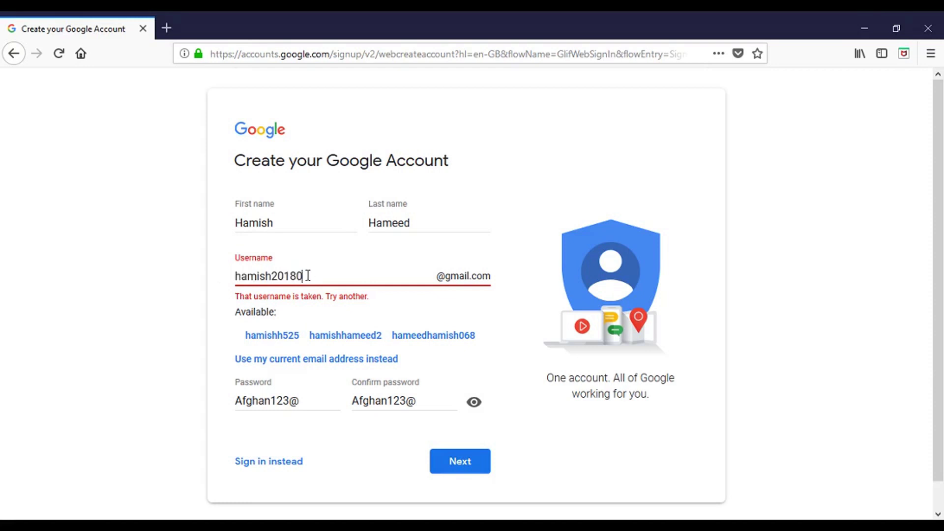
# Append a 0 to the username, submit, and scroll through the Welcome to Google details page
pyautogui.write('0')
pyautogui.click(460, 470)
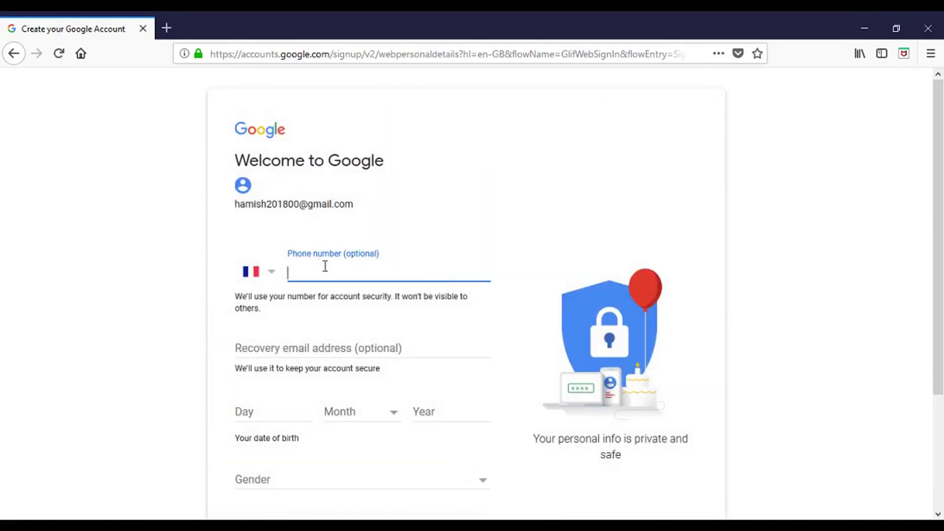
pyautogui.scroll(-2, 325, 266)
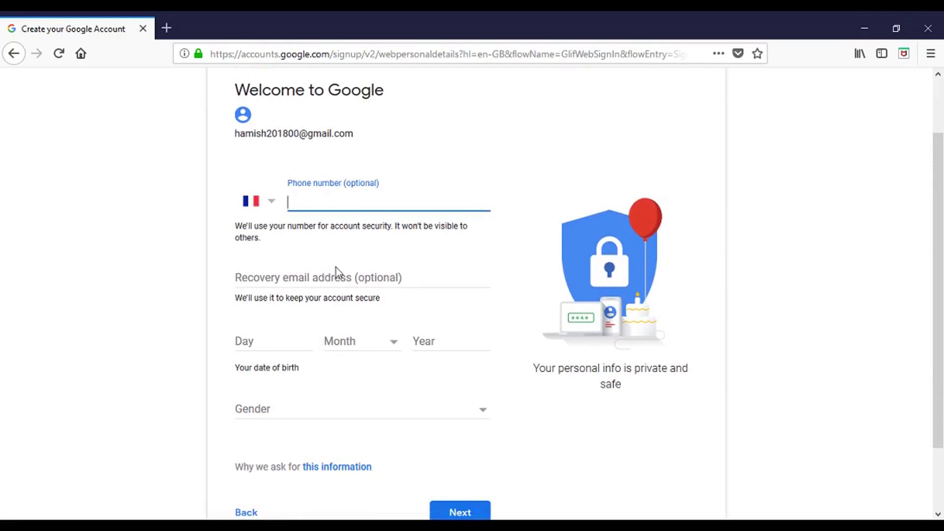
pyautogui.scroll(-2, 333, 211)
pyautogui.scroll(2, 332, 206)
pyautogui.scroll(-2, 376, 237)
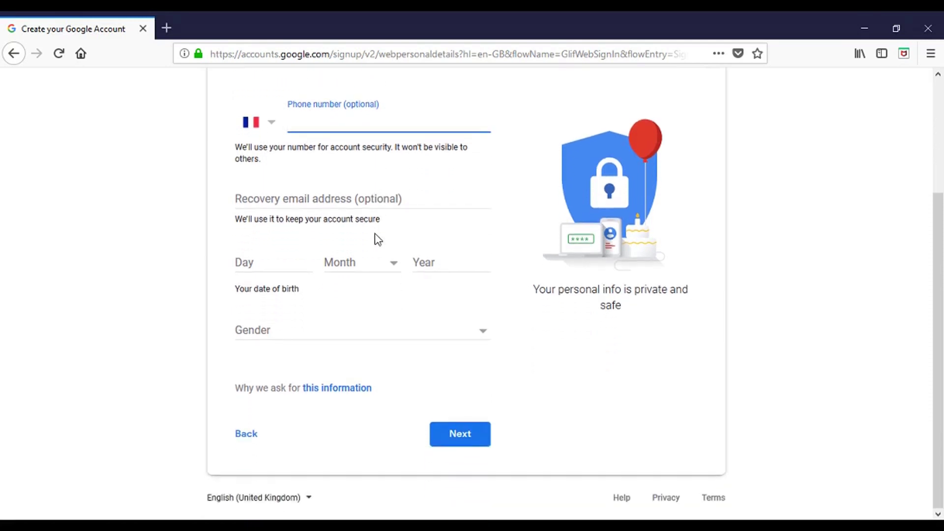
pyautogui.scroll(4, 376, 238)
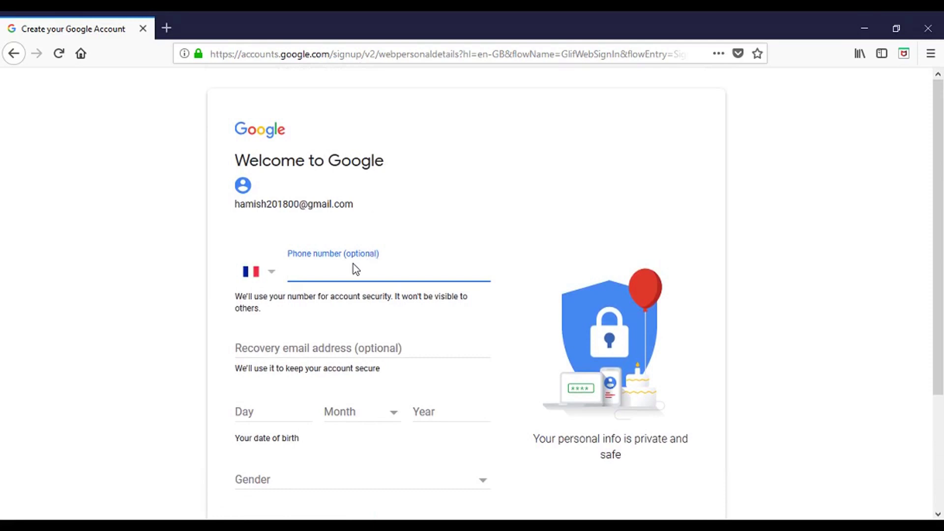
pyautogui.scroll(-2, 356, 269)
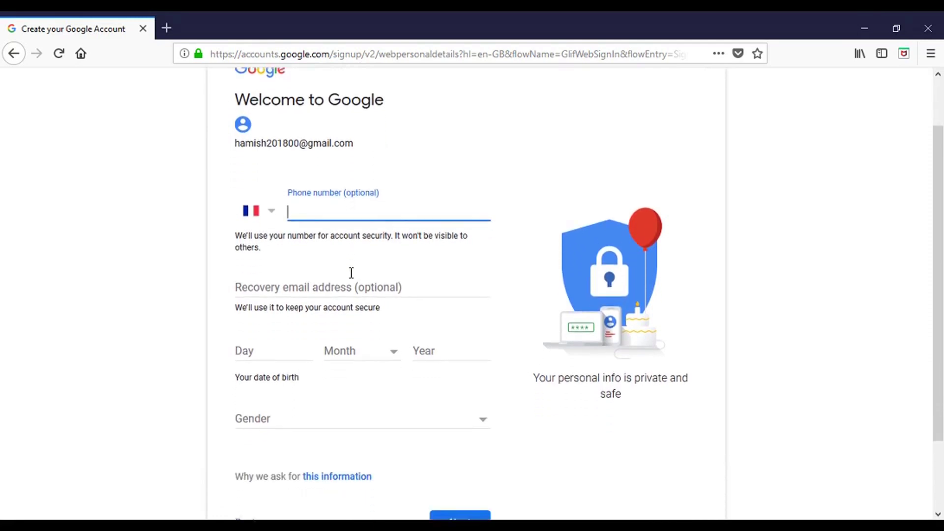
pyautogui.scroll(-2, 366, 222)
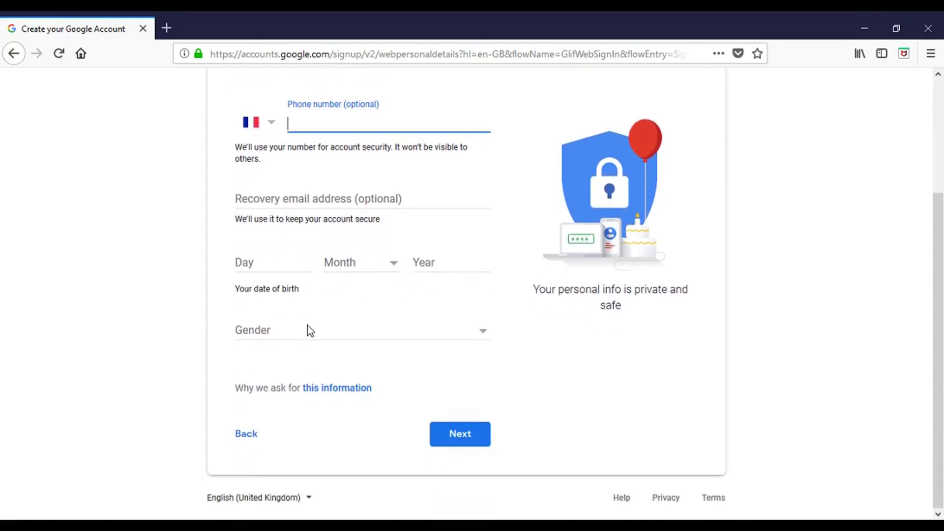
# Set gender to Male and date of birth to 01 January 1990
pyautogui.click(309, 327)
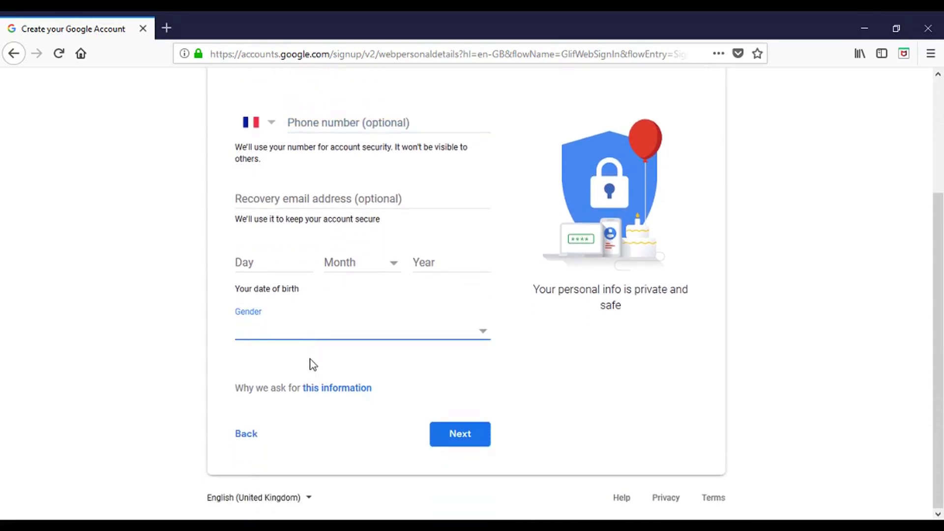
pyautogui.press('m')
pyautogui.click(264, 260)
pyautogui.write('01')
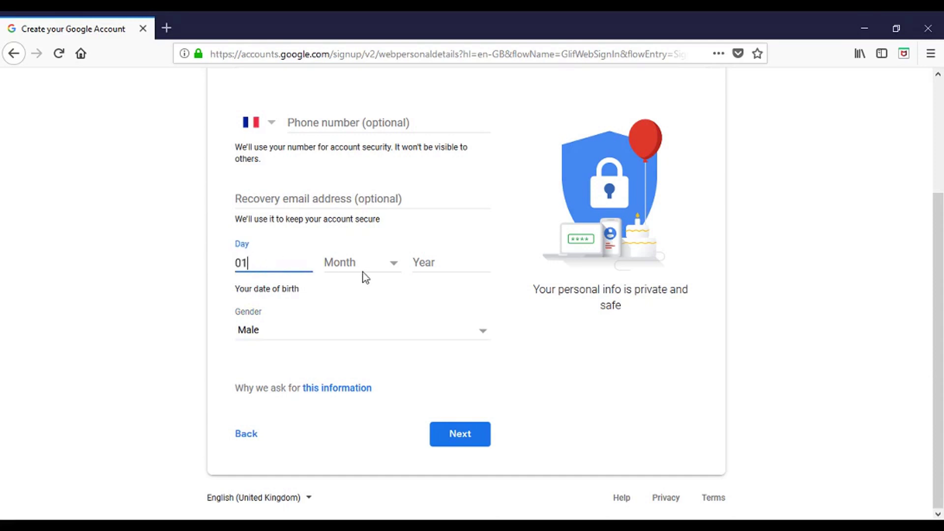
pyautogui.press('Tab')
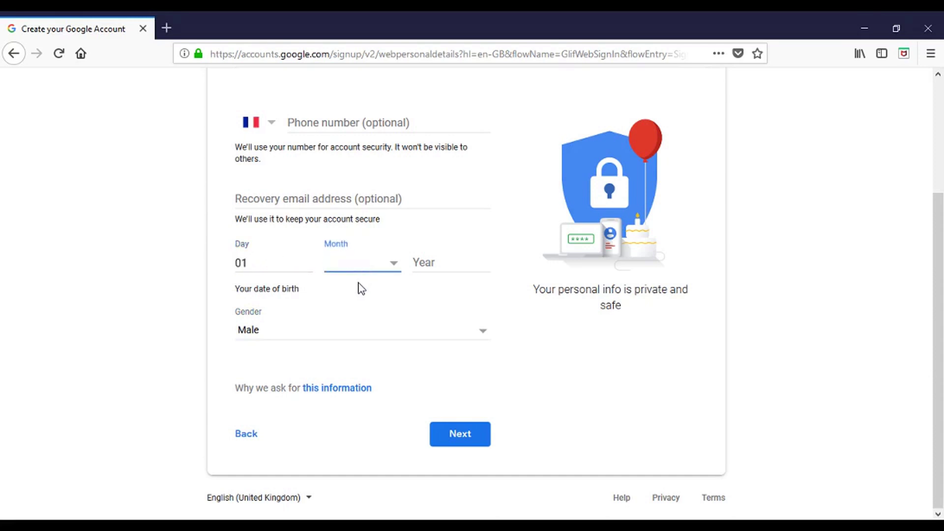
pyautogui.press('Down')
pyautogui.click(435, 262)
pyautogui.write('1992')
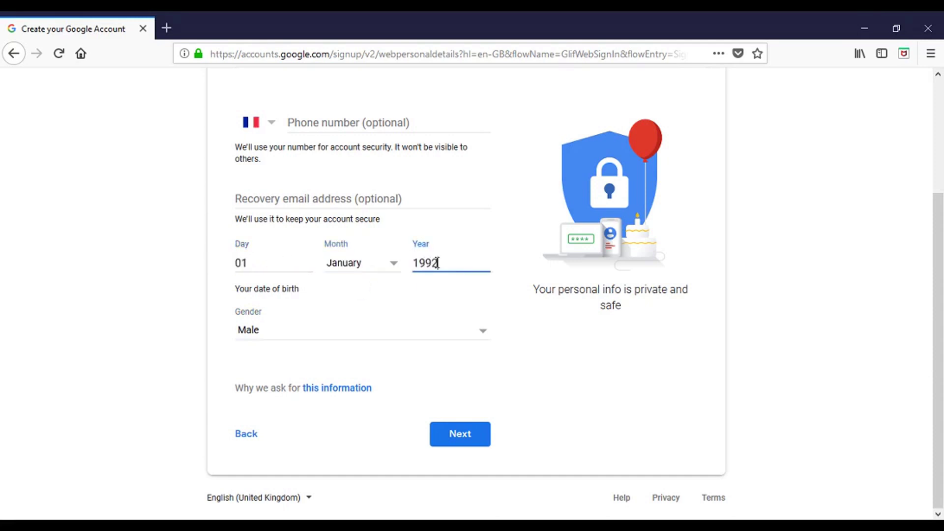
pyautogui.press('BackSpace')
pyautogui.scroll(2, 295, 156)
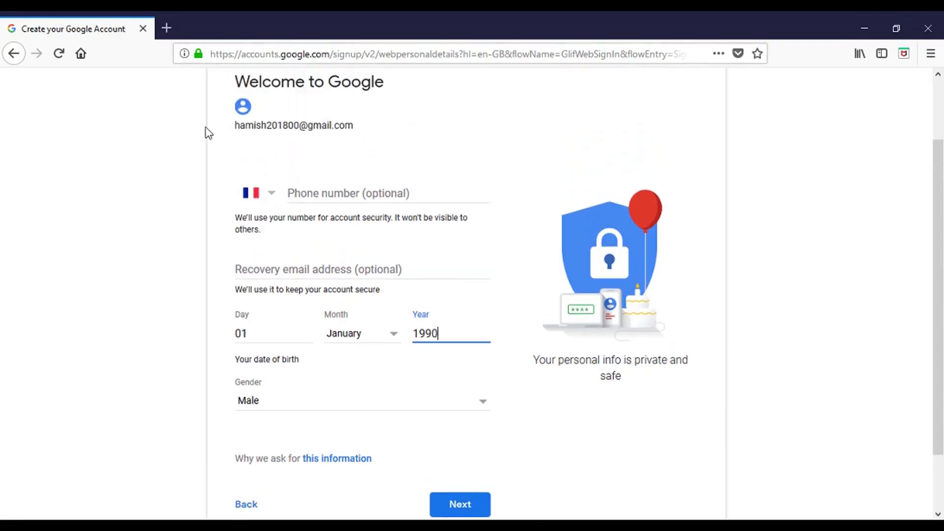
pyautogui.click(334, 193)
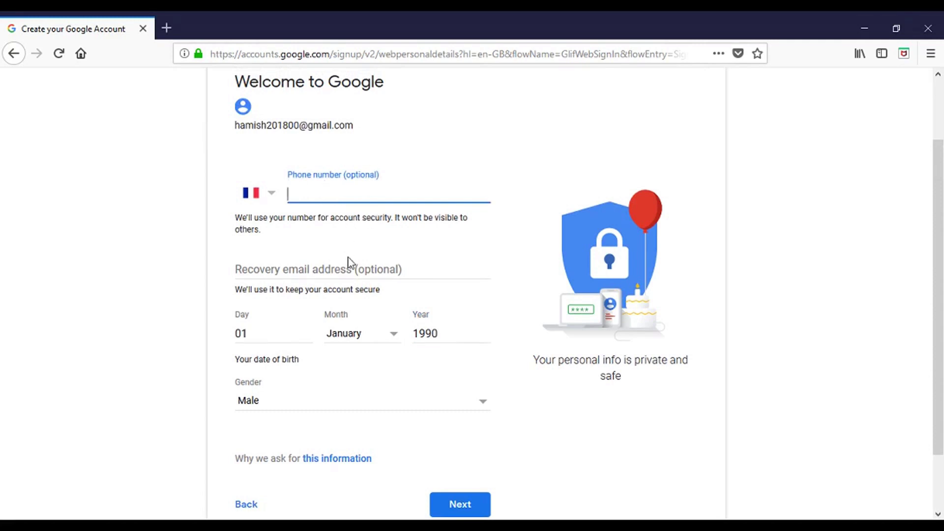
pyautogui.click(304, 274)
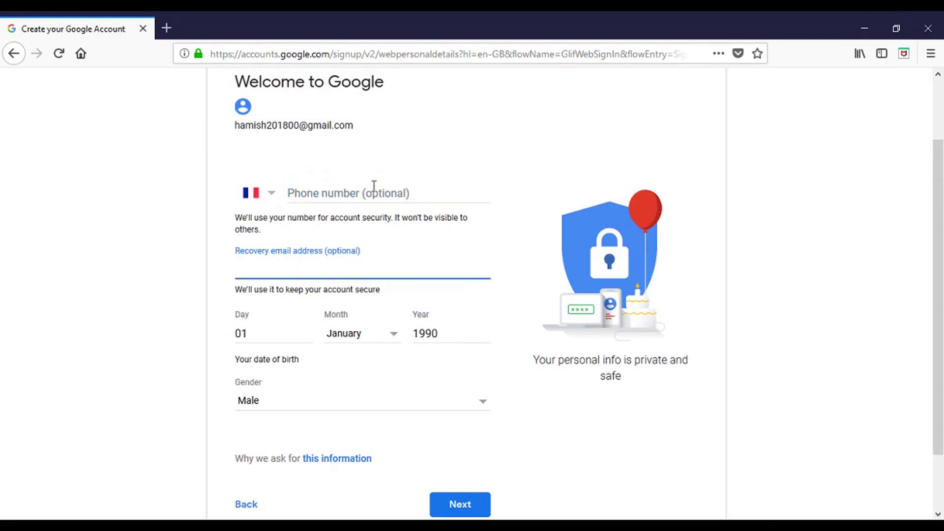
pyautogui.click(372, 120)
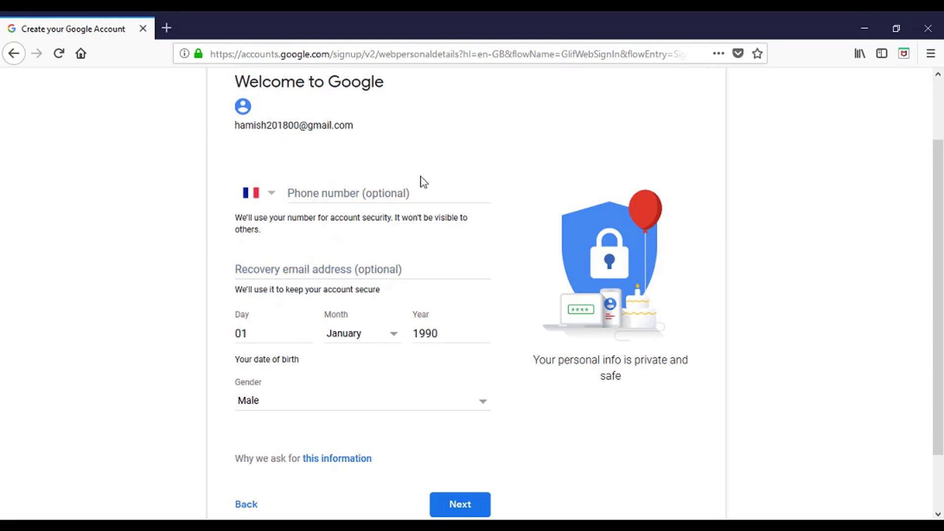
pyautogui.click(409, 193)
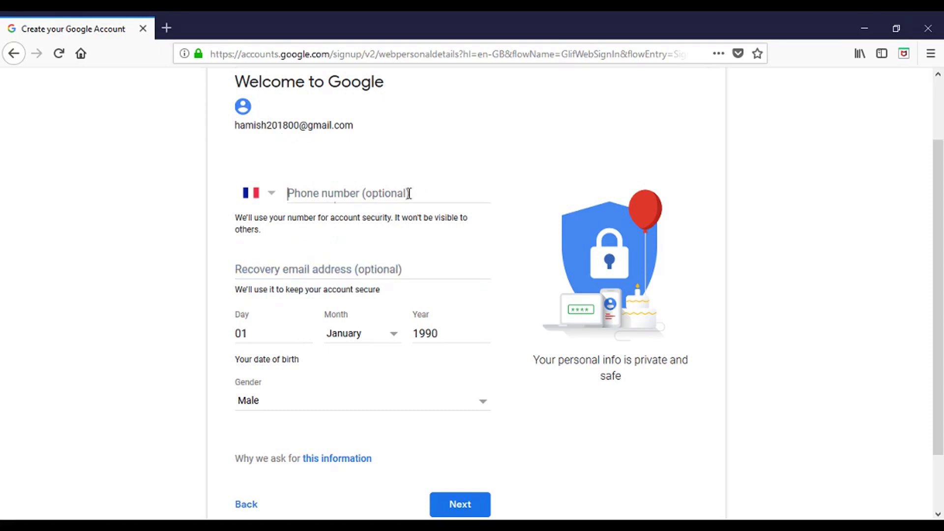
pyautogui.click(497, 142)
pyautogui.click(315, 197)
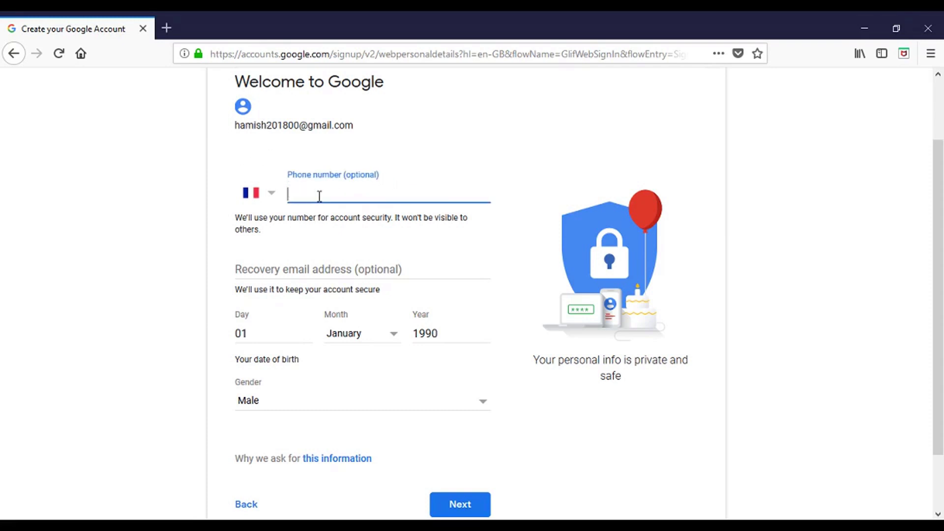
pyautogui.click(328, 264)
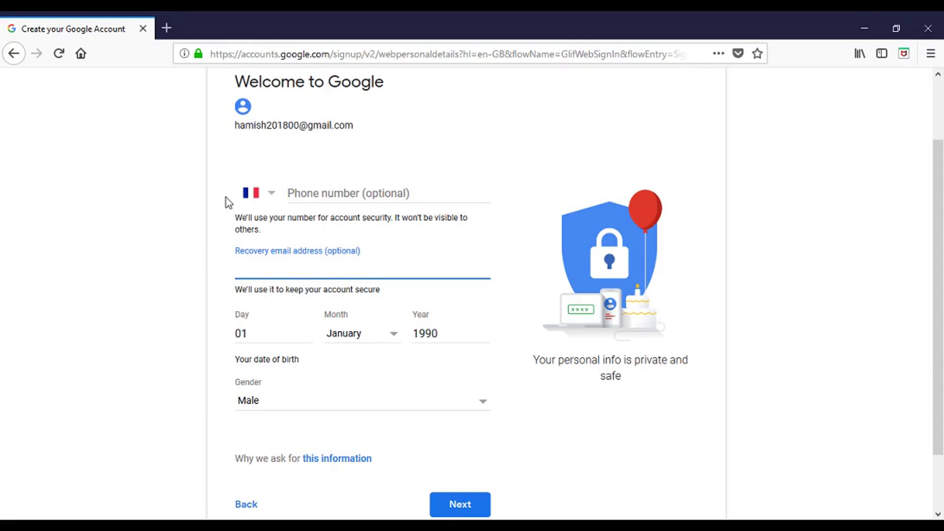
pyautogui.click(427, 162)
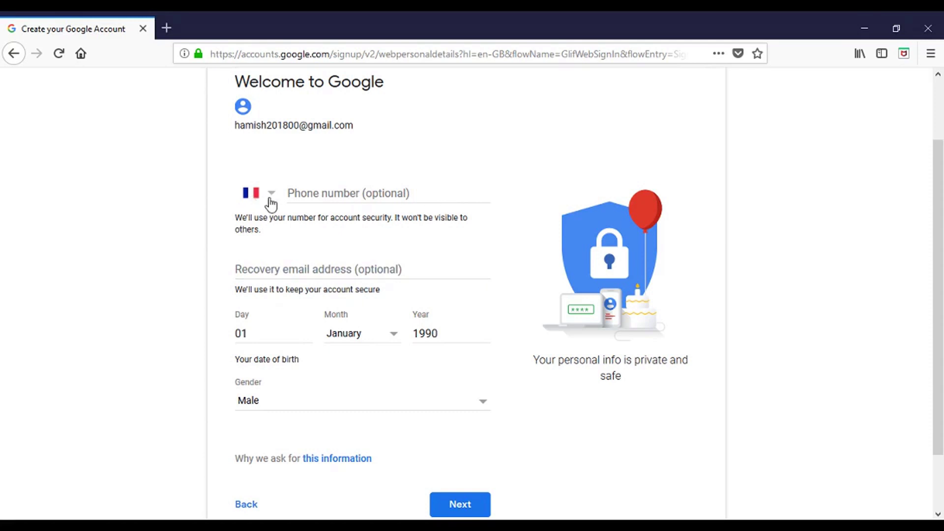
pyautogui.click(320, 194)
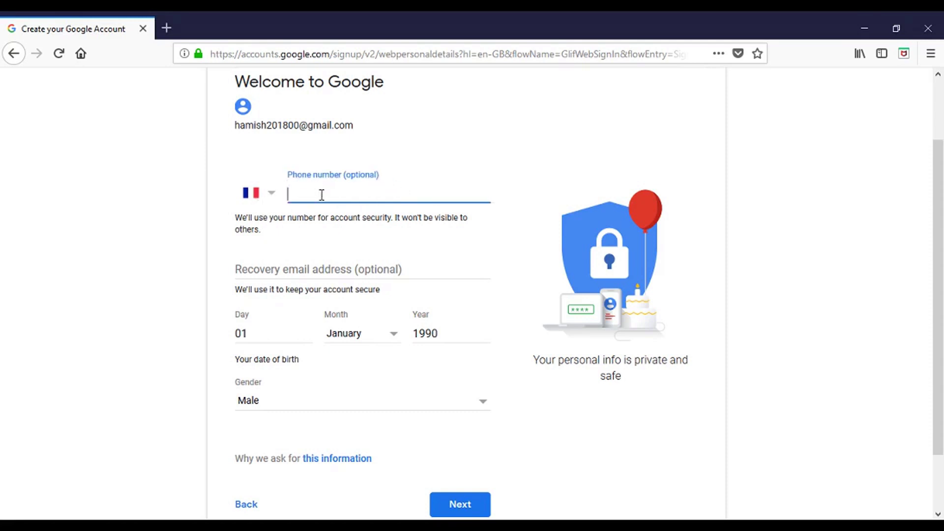
pyautogui.click(270, 196)
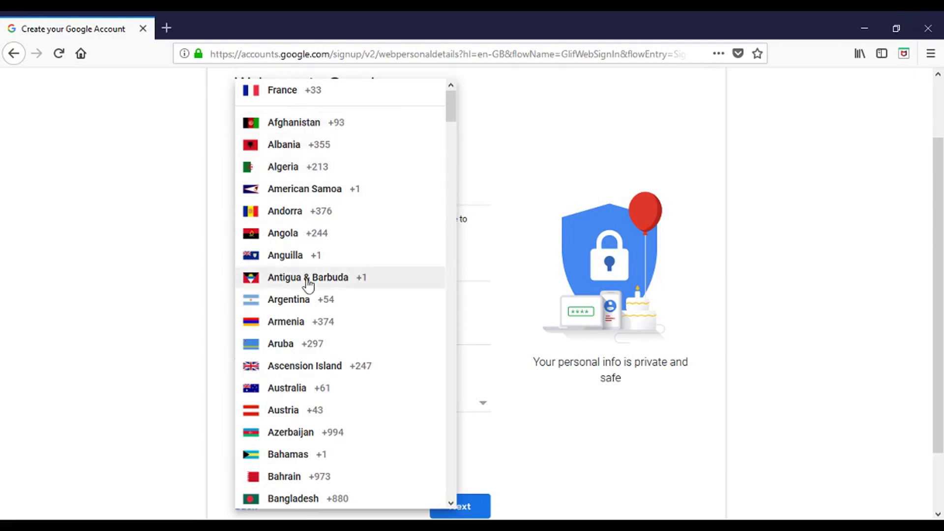
pyautogui.click(327, 96)
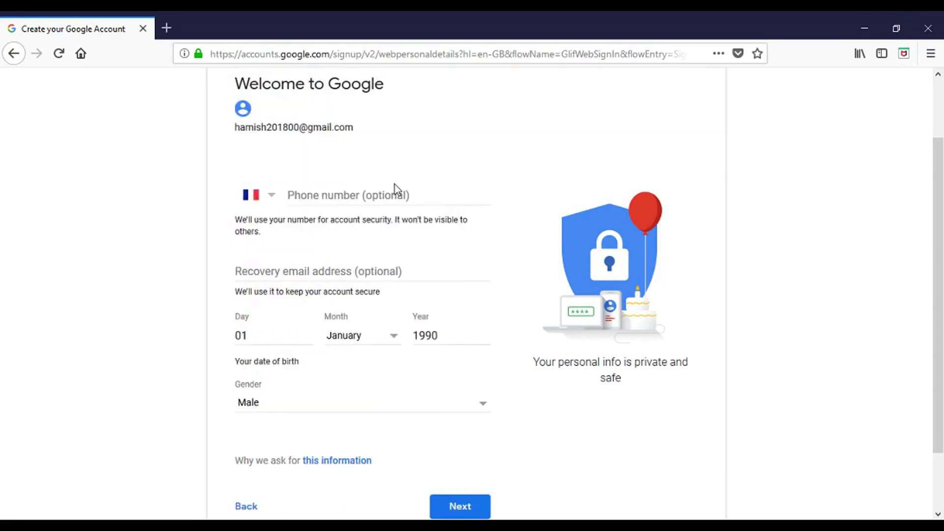
# Clear the stray characters from the phone number field, leaving it empty
pyautogui.click(364, 192)
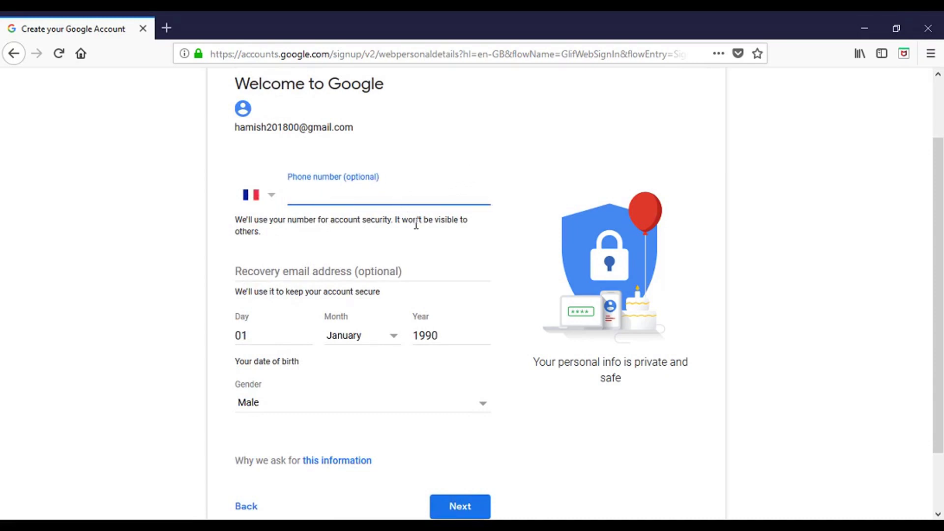
pyautogui.click(432, 176)
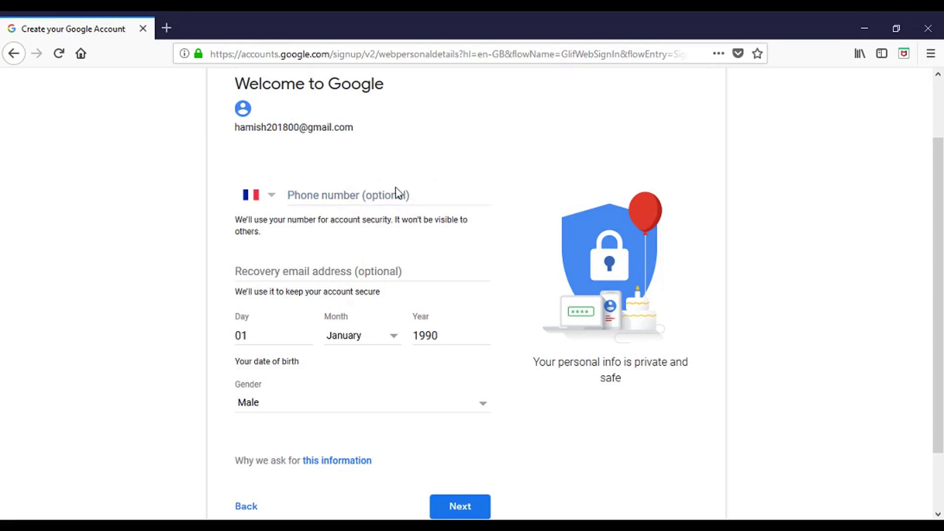
pyautogui.click(383, 195)
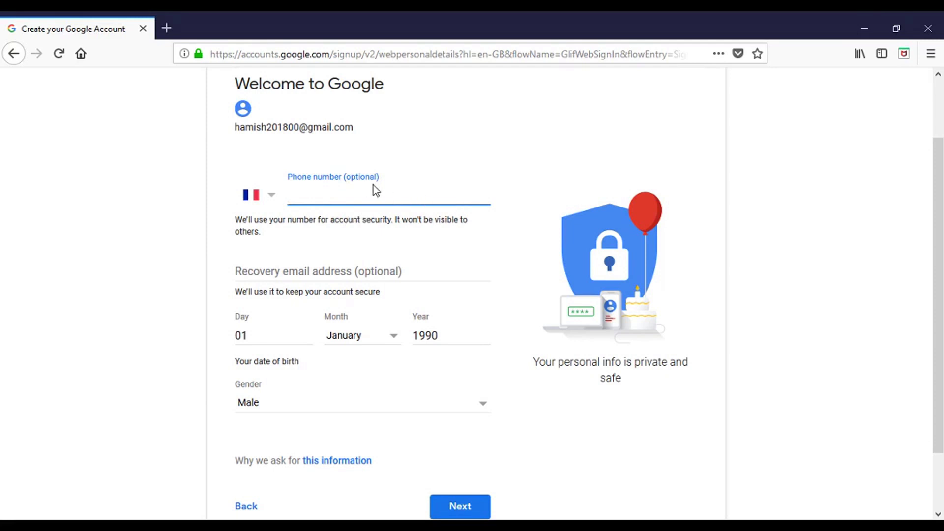
pyautogui.write('<G')
pyautogui.press('BackSpace')
pyautogui.press('BackSpace')
pyautogui.write('G')
pyautogui.moveTo(363, 190); pyautogui.dragTo(274, 198)
pyautogui.press('BackSpace')
# Clear the stray text from the recovery email field and scroll down to Next
pyautogui.click(310, 271)
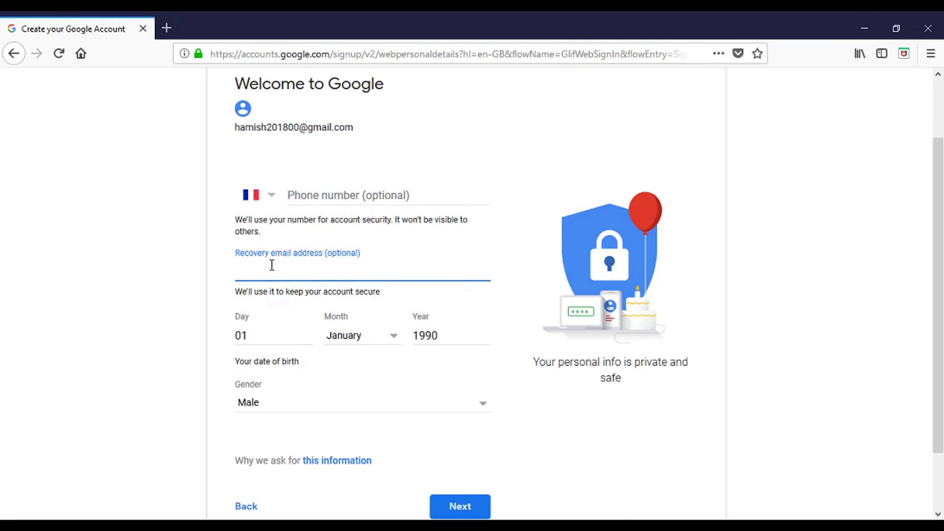
pyautogui.write('G-')
pyautogui.moveTo(274, 269); pyautogui.dragTo(205, 265)
pyautogui.press('BackSpace')
pyautogui.click(319, 199)
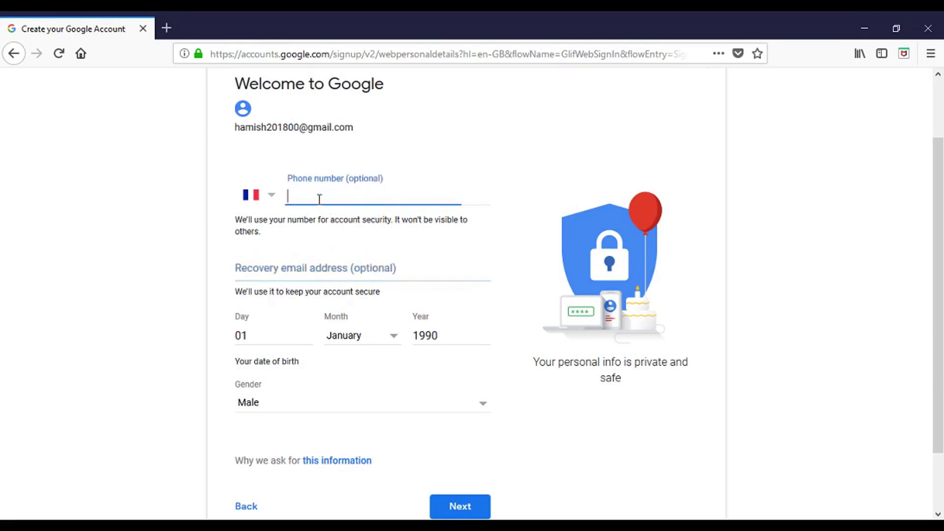
pyautogui.click(303, 255)
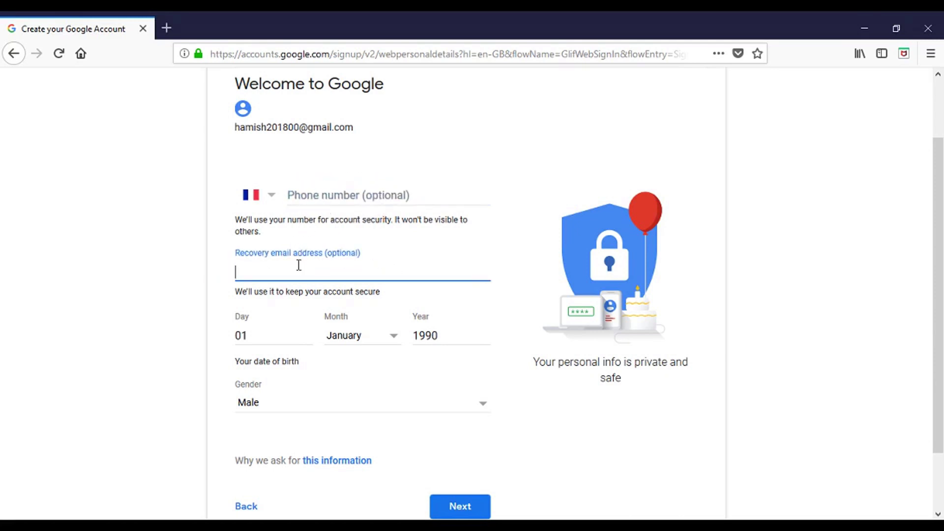
pyautogui.scroll(-2, 310, 287)
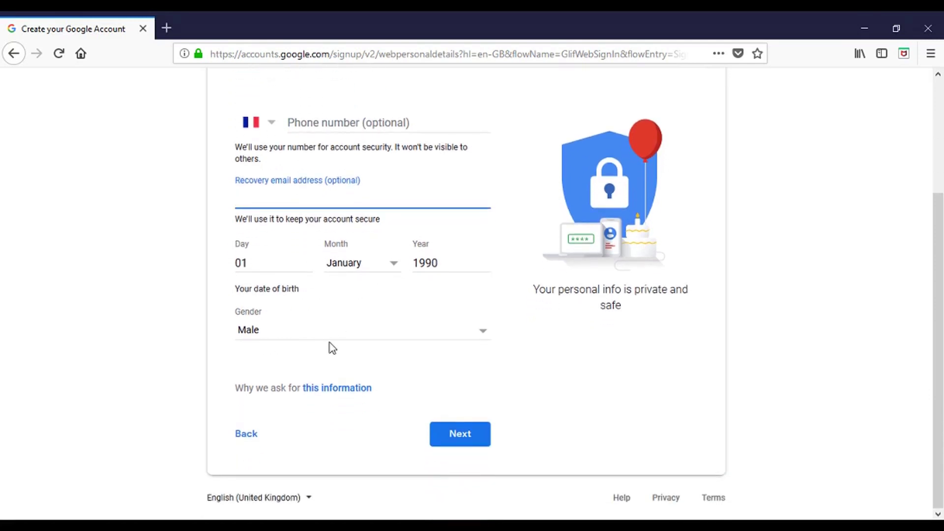
pyautogui.click(467, 435)
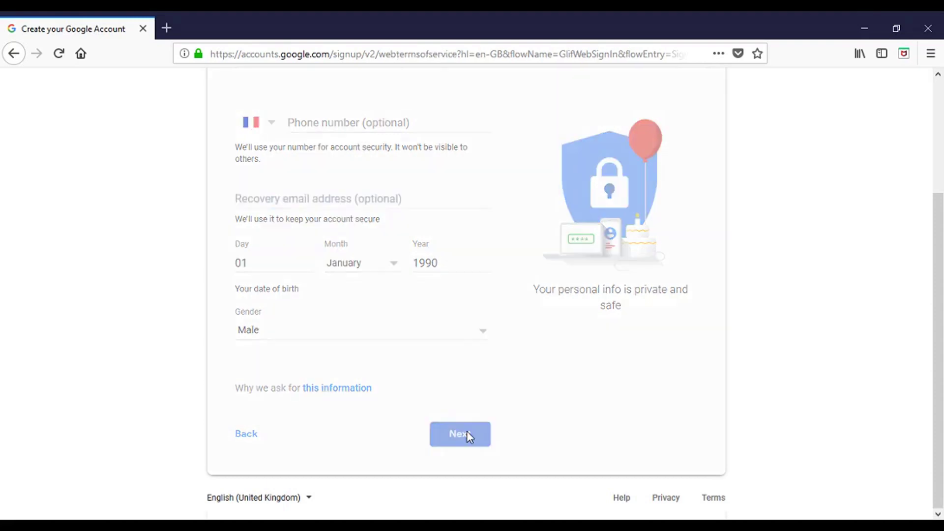
pyautogui.scroll(-3, 366, 205)
pyautogui.scroll(-4, 359, 202)
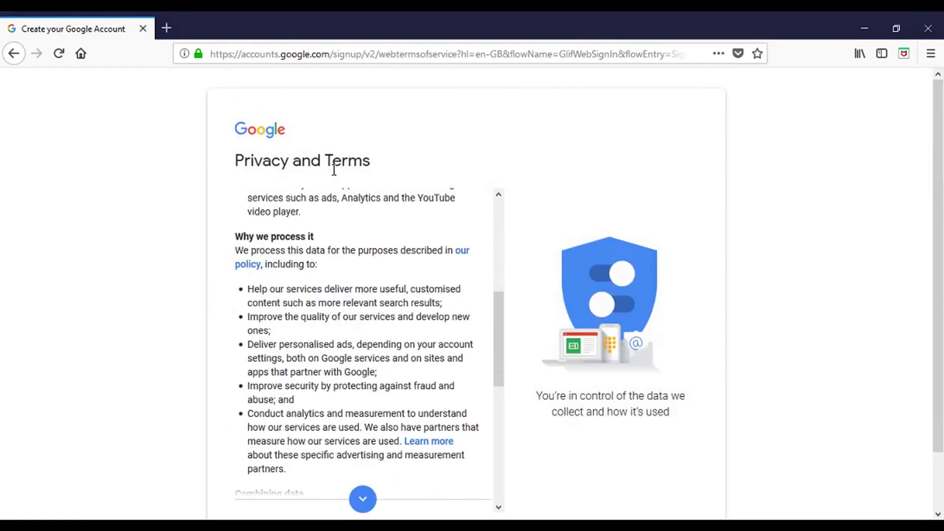
pyautogui.scroll(6, 331, 228)
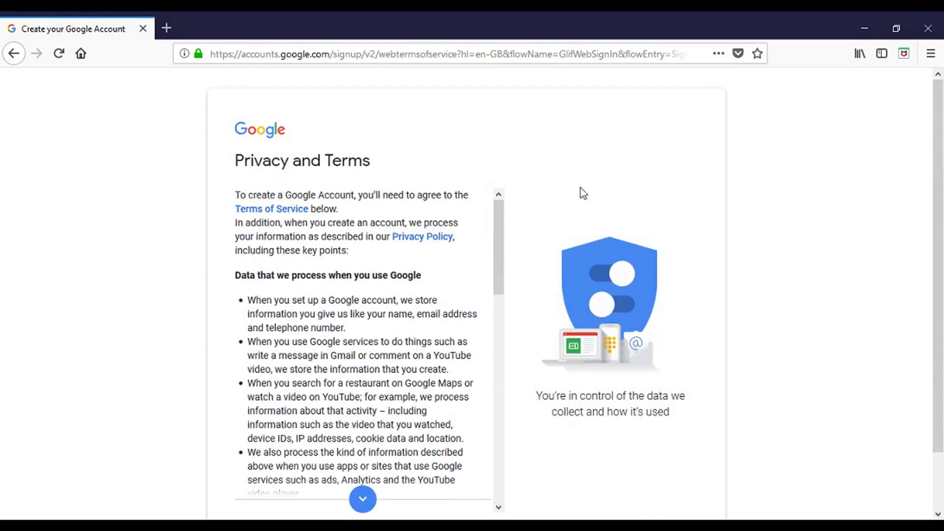
pyautogui.scroll(-3, 604, 196)
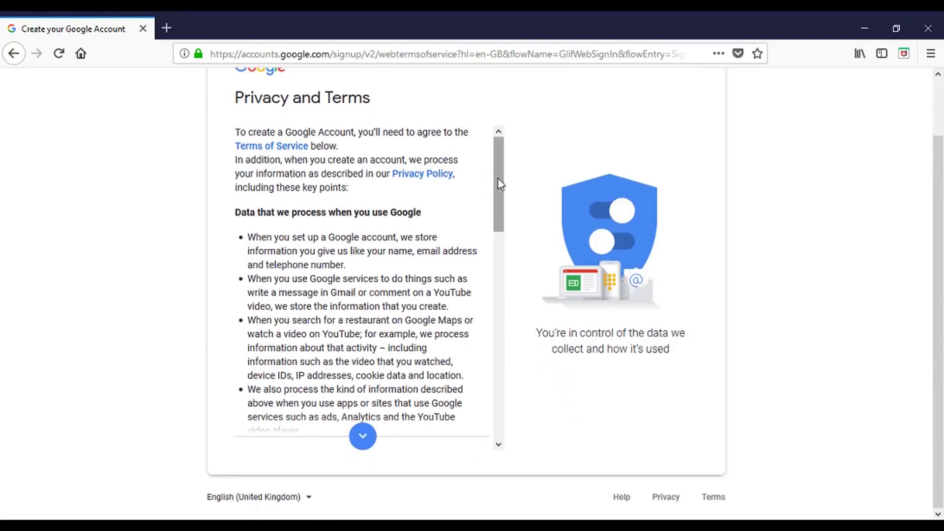
pyautogui.moveTo(500, 184); pyautogui.dragTo(506, 400)
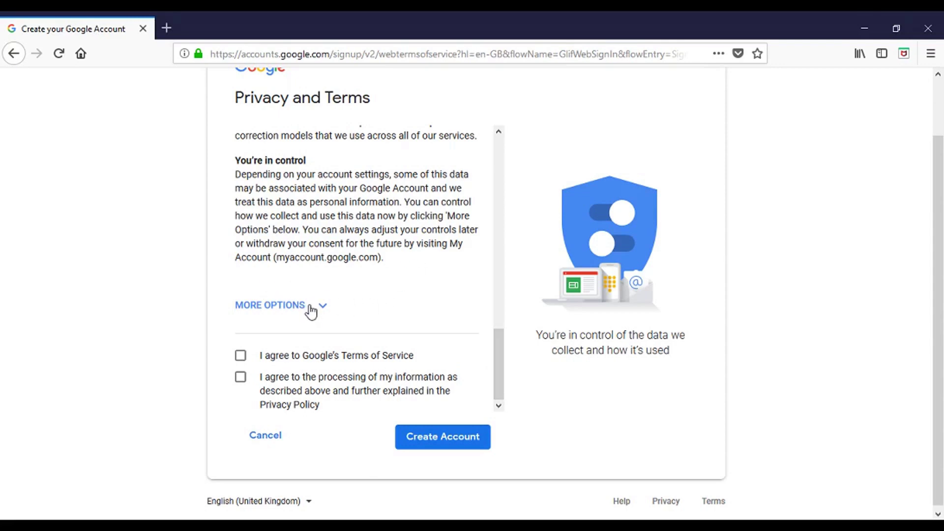
pyautogui.scroll(5, 324, 248)
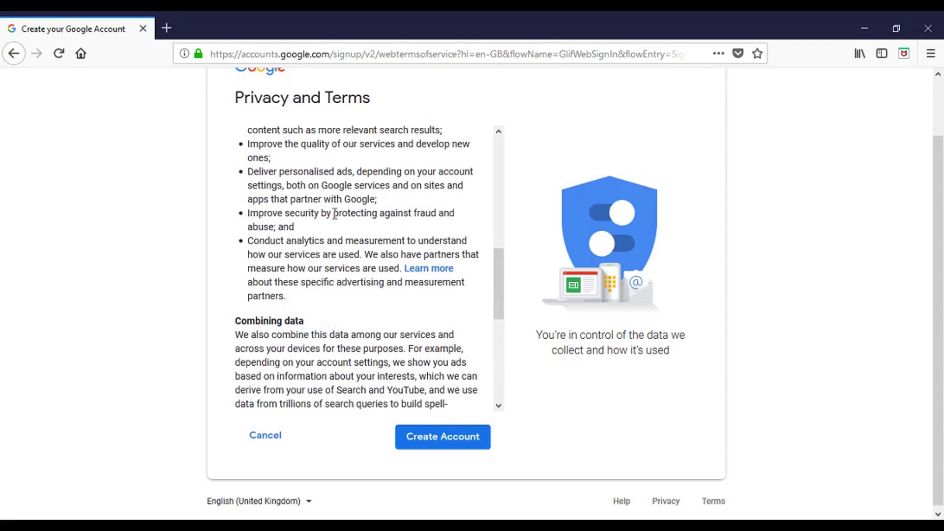
pyautogui.scroll(-5, 327, 250)
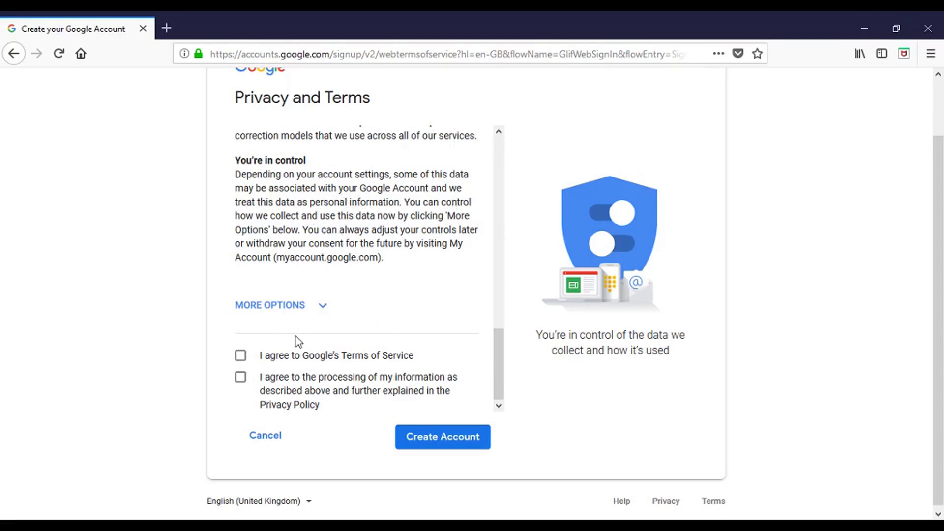
# Agree to the Terms of Service and data processing, create the account, and accept the personalisation notice
pyautogui.click(240, 357)
pyautogui.click(241, 377)
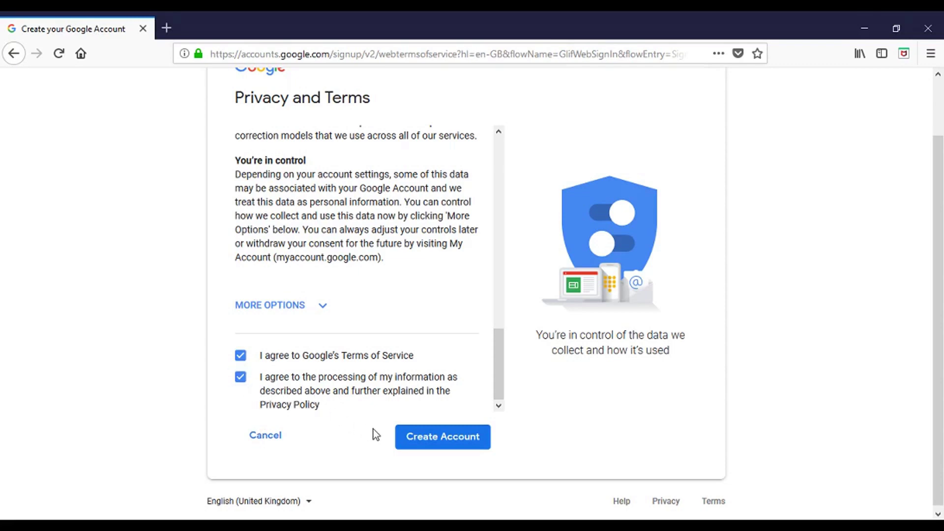
pyautogui.click(421, 438)
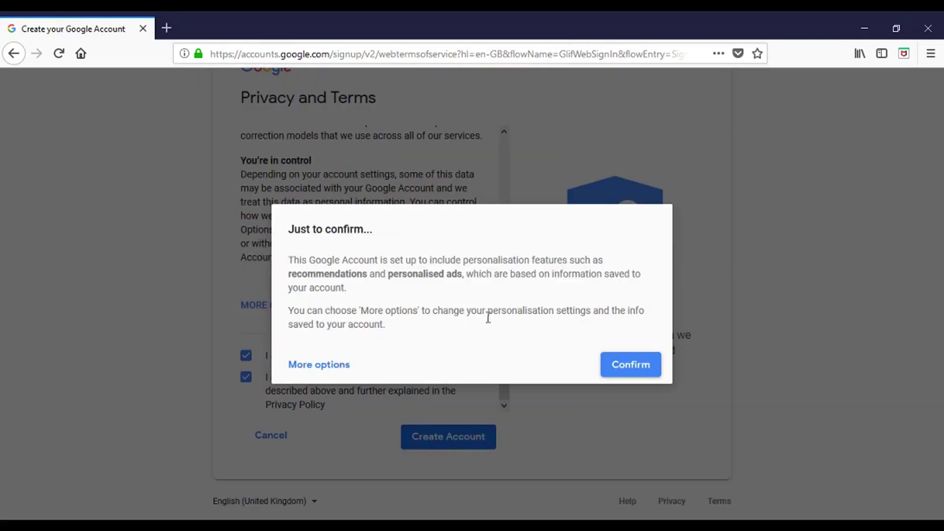
pyautogui.click(630, 367)
# Confirm the personalisation notice and scroll through the Sign-in & security, privacy and preferences cards
pyautogui.click(619, 366)
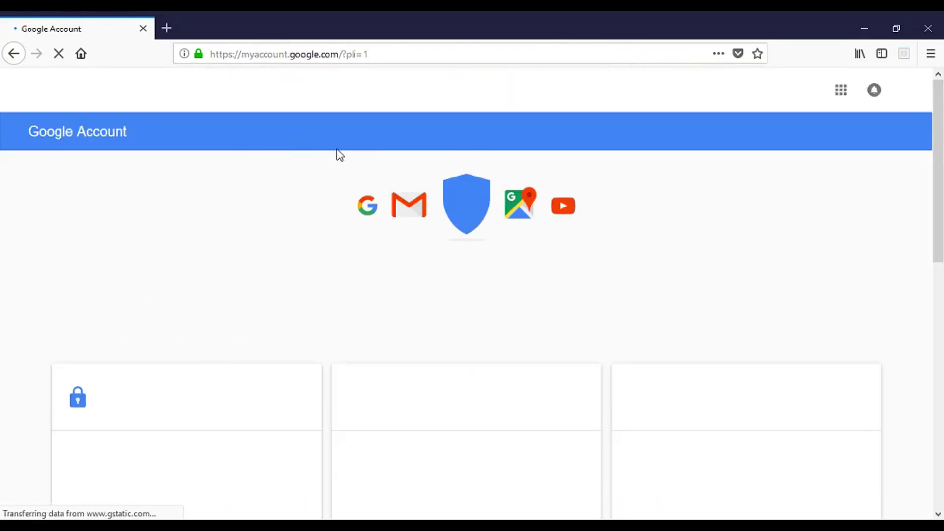
pyautogui.scroll(-4, 436, 263)
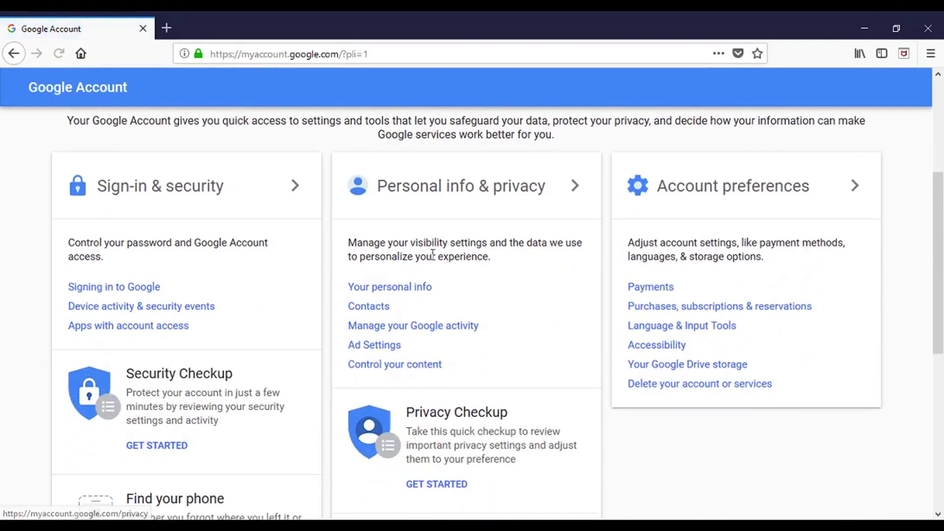
pyautogui.scroll(-2, 270, 302)
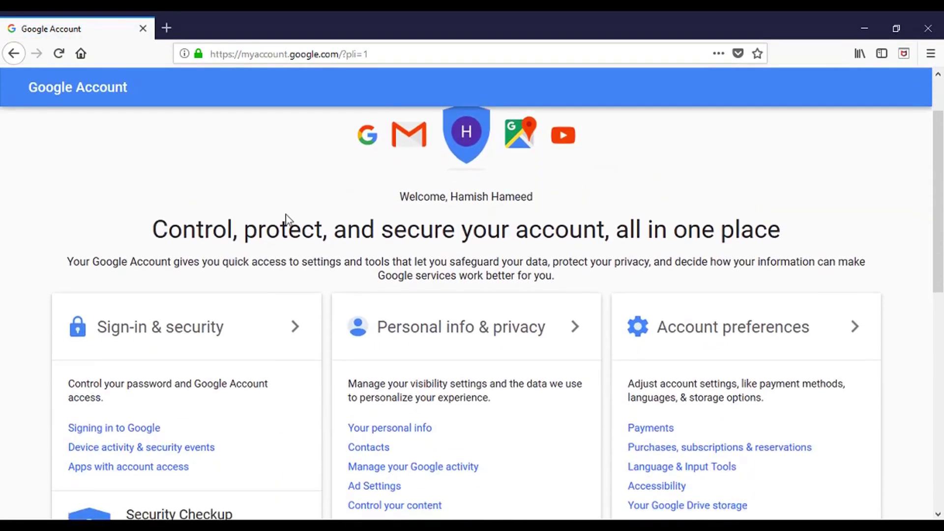
pyautogui.scroll(-7, 277, 187)
pyautogui.scroll(5, 238, 212)
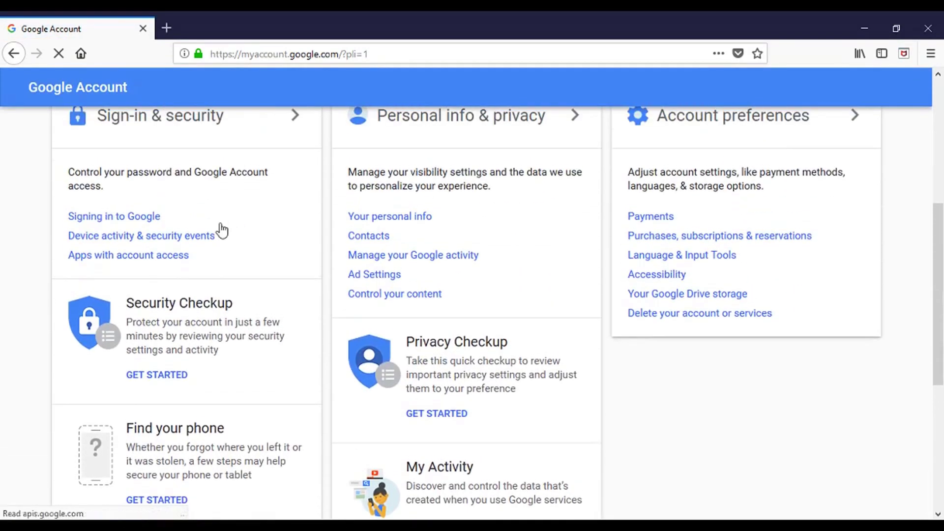
pyautogui.scroll(-3, 198, 290)
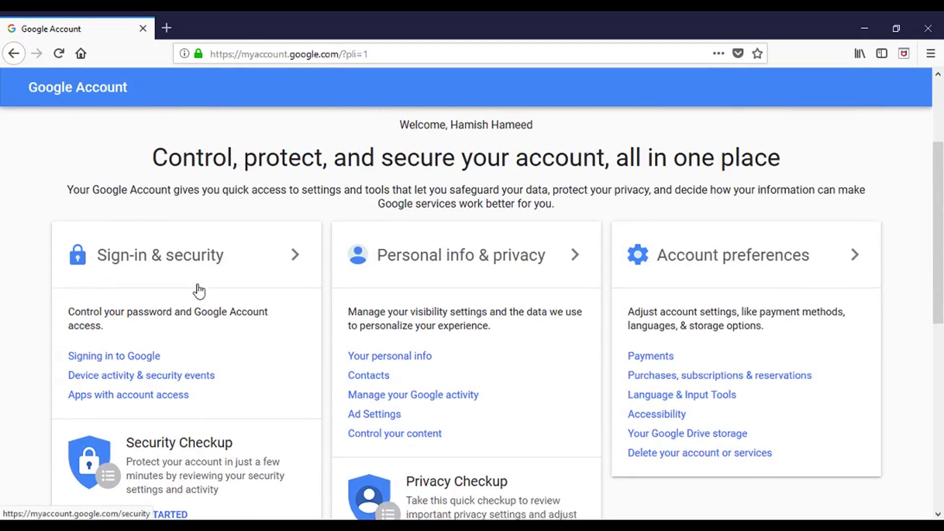
pyautogui.scroll(1, 234, 323)
pyautogui.scroll(-2, 219, 383)
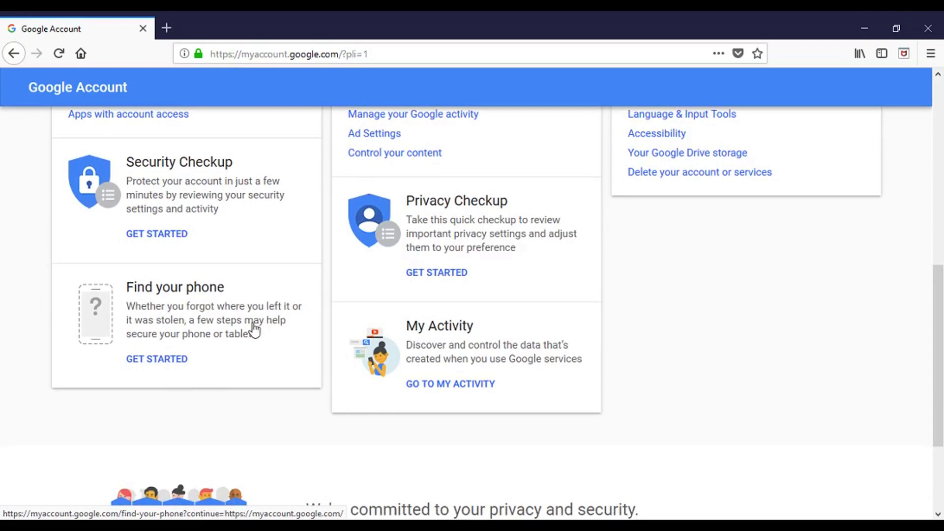
pyautogui.scroll(2, 285, 344)
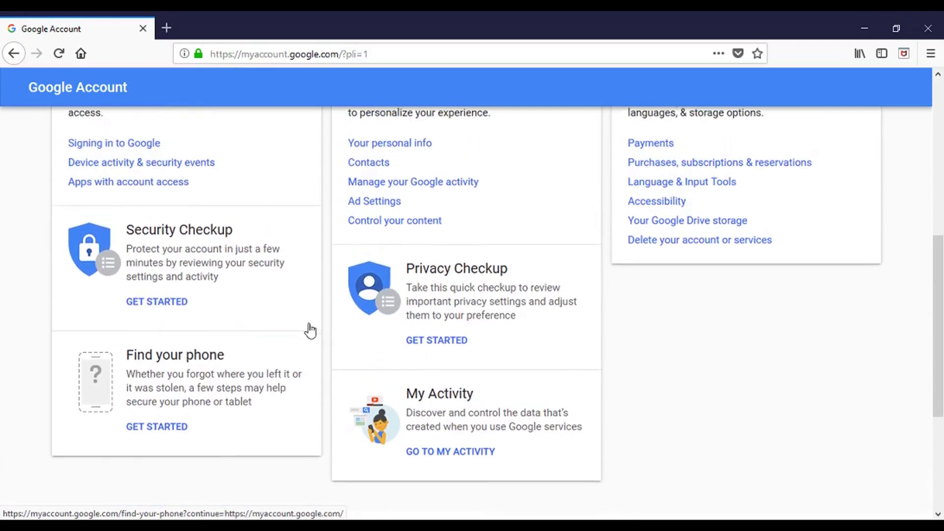
pyautogui.scroll(-3, 222, 385)
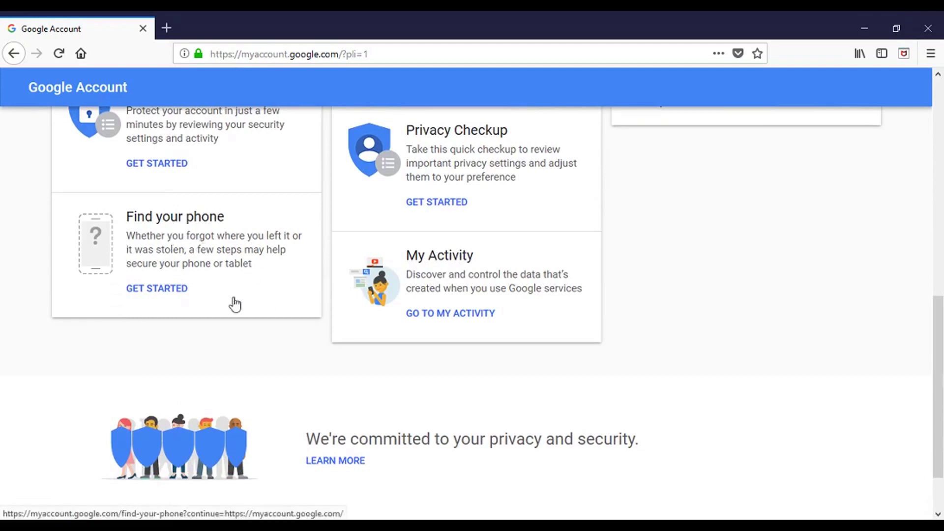
pyautogui.scroll(1, 213, 301)
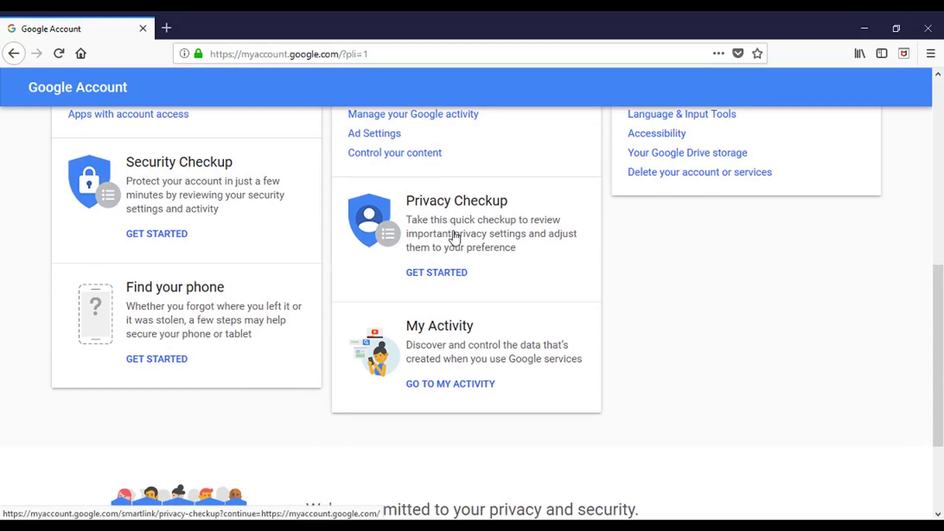
pyautogui.scroll(1, 455, 238)
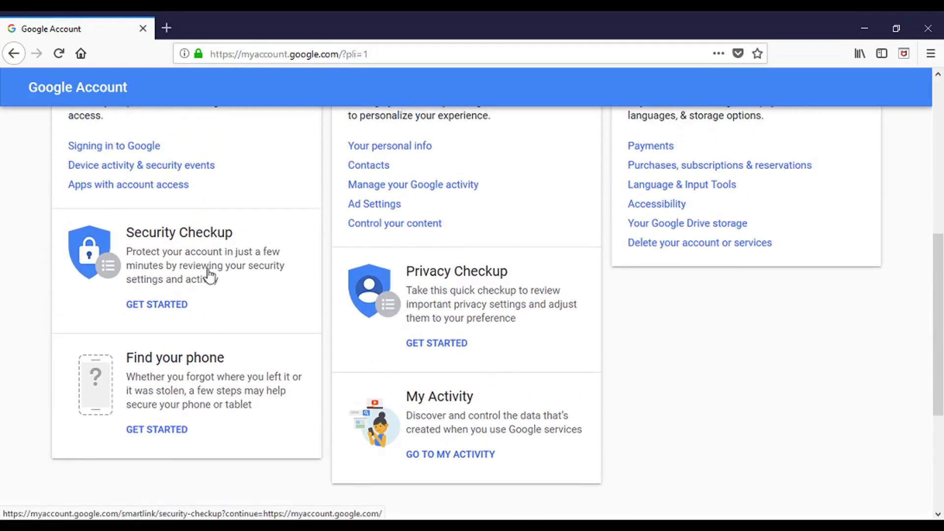
pyautogui.scroll(2, 417, 295)
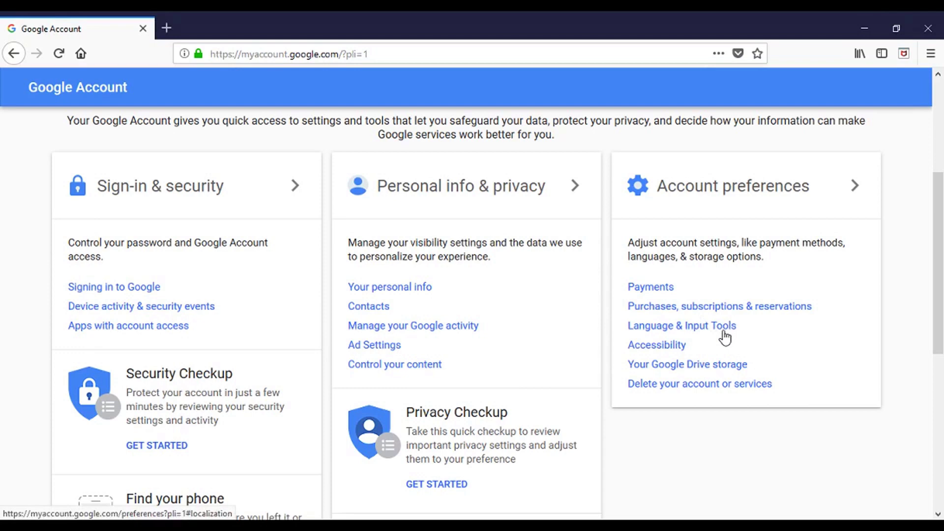
pyautogui.click(686, 367)
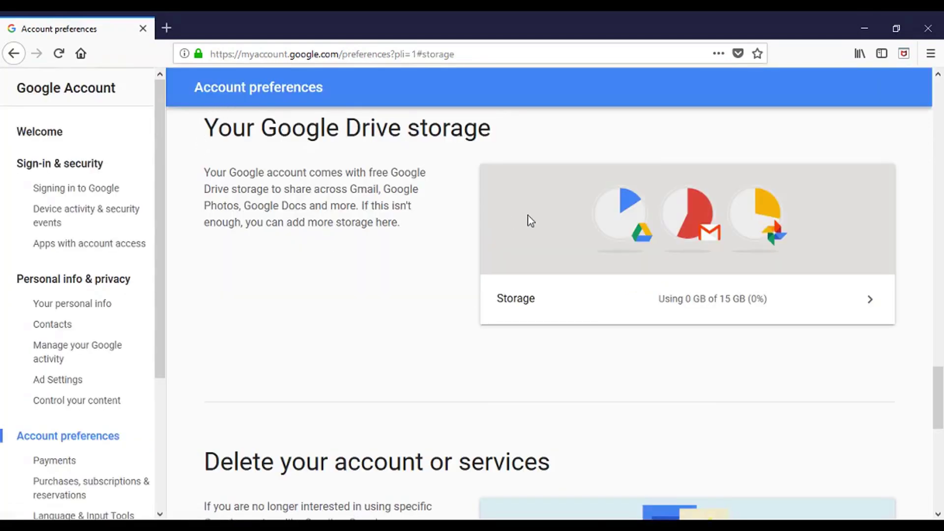
pyautogui.scroll(-6, 528, 216)
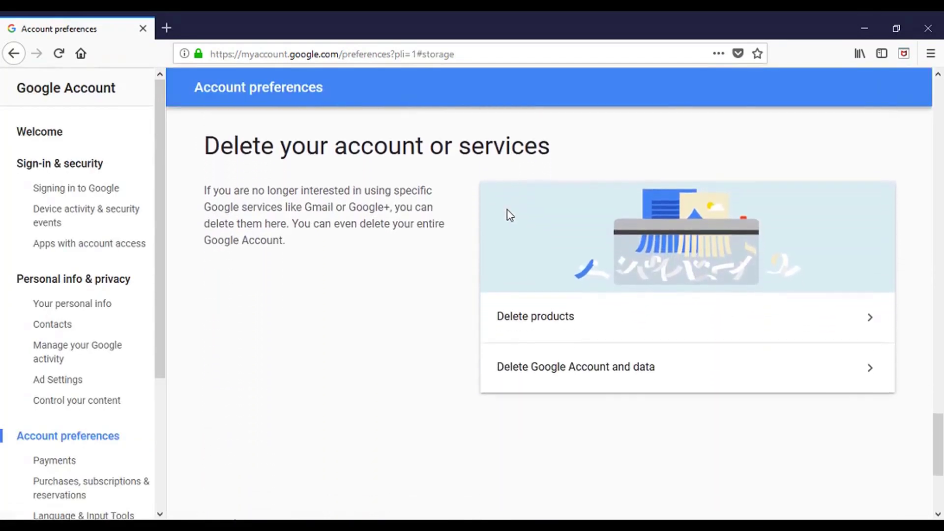
pyautogui.scroll(-1, 510, 215)
pyautogui.scroll(-3, 498, 224)
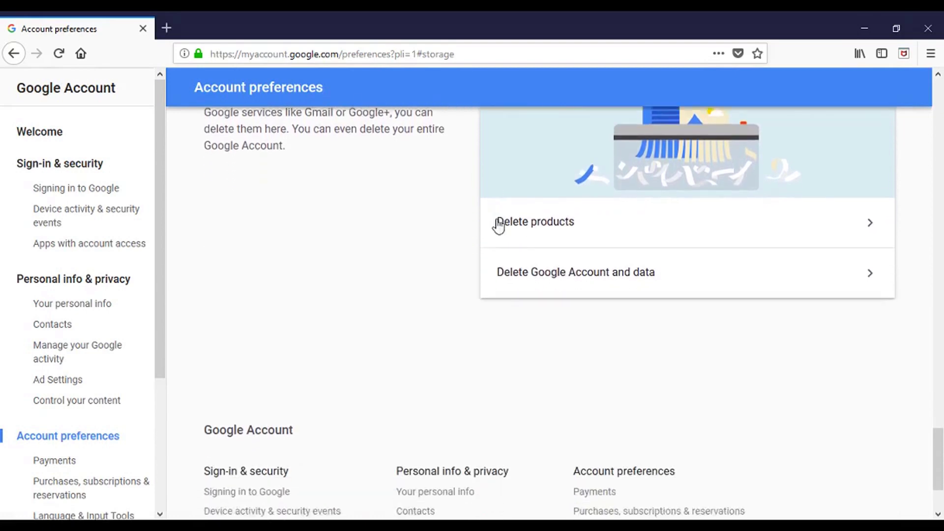
pyautogui.scroll(10, 512, 206)
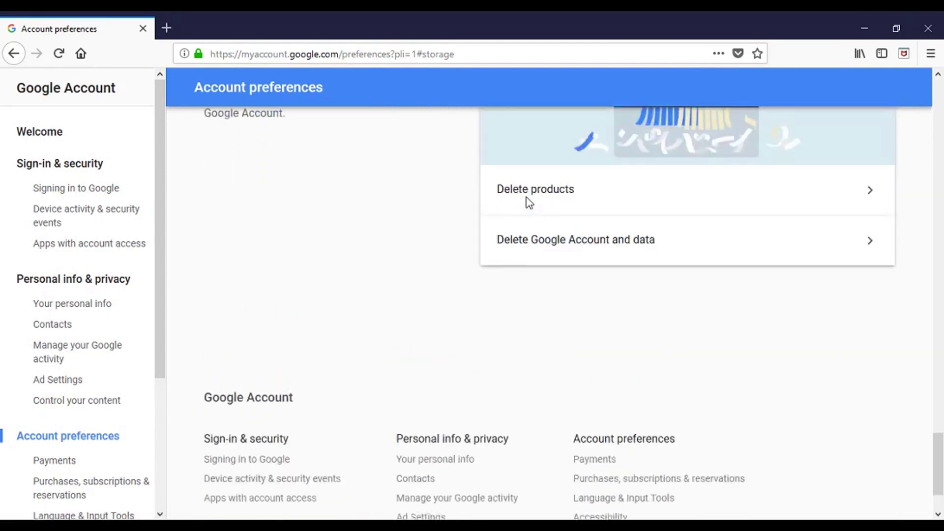
pyautogui.scroll(3, 529, 221)
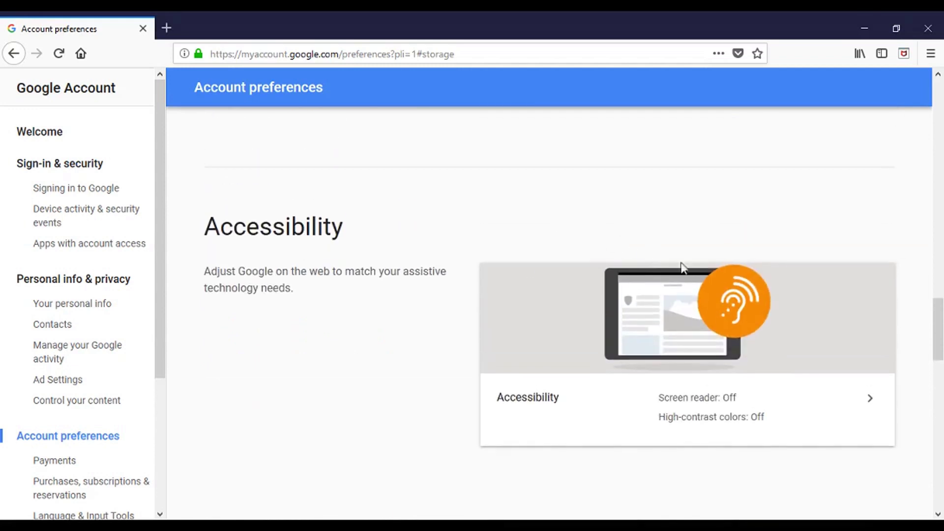
# Return to the Google Account home page and view the 'Delete your account or services' settings
pyautogui.click(13, 53)
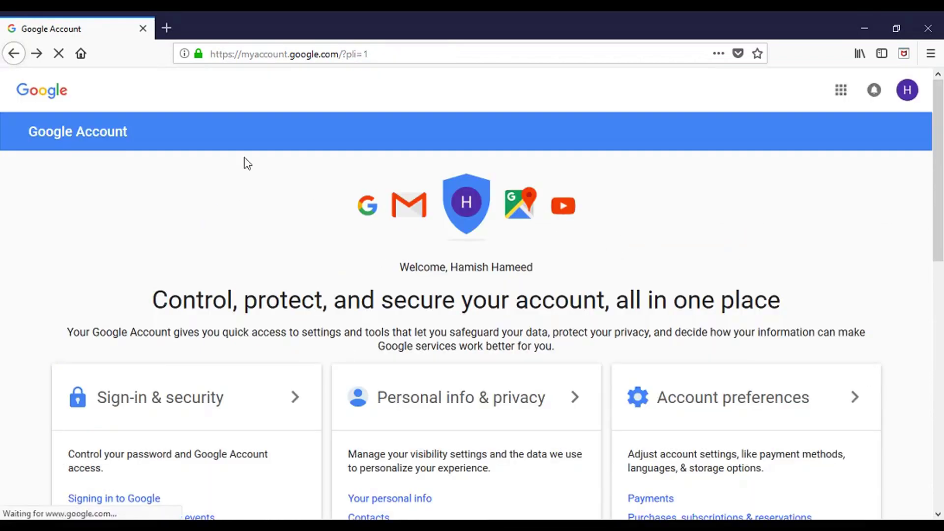
pyautogui.scroll(-5, 481, 337)
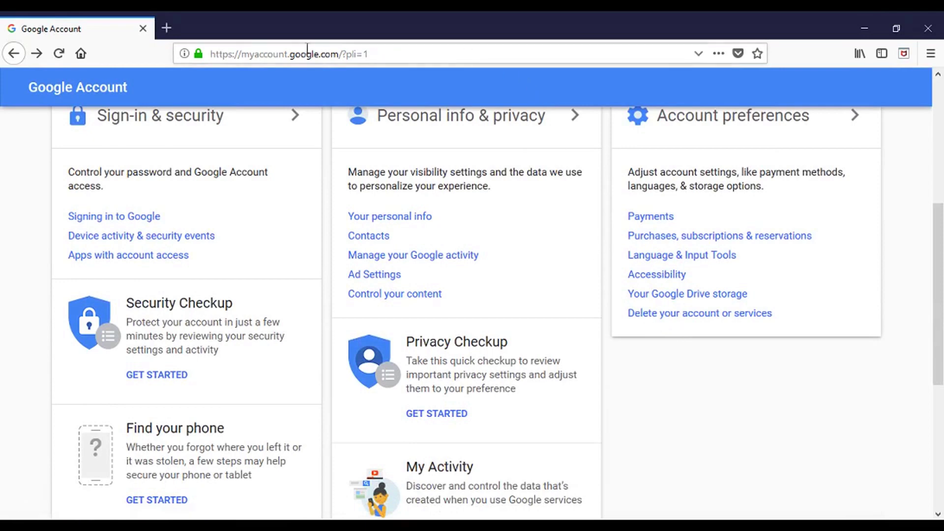
pyautogui.scroll(5, 748, 90)
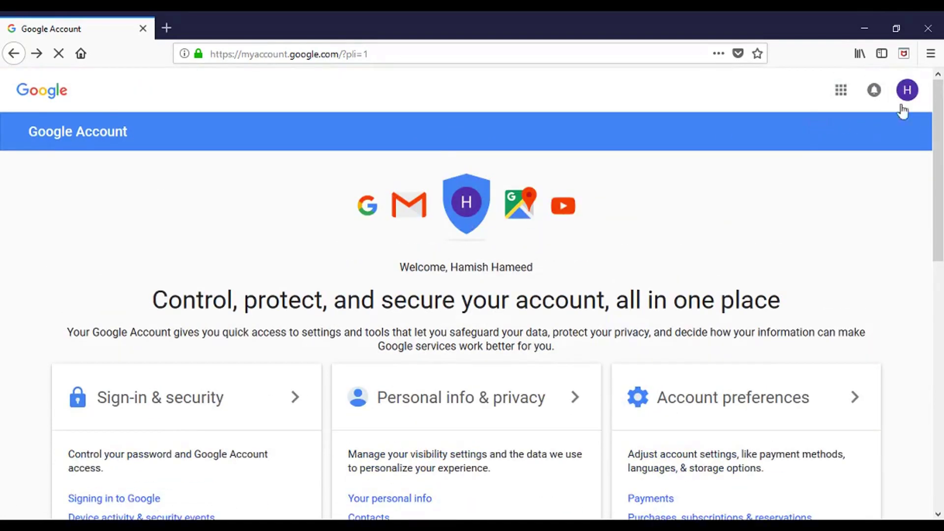
pyautogui.scroll(-5, 727, 128)
pyautogui.scroll(-3, 727, 128)
pyautogui.click(664, 243)
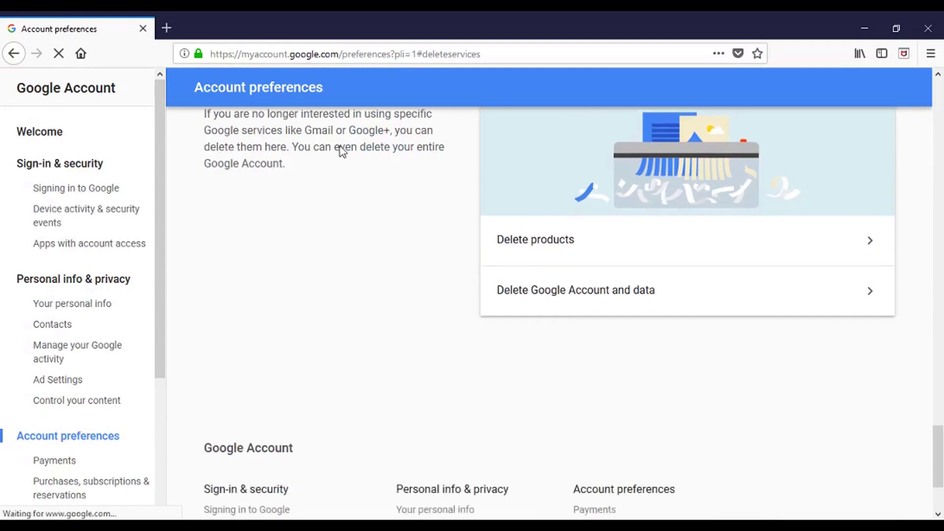
pyautogui.scroll(-4, 341, 157)
pyautogui.scroll(8, 413, 217)
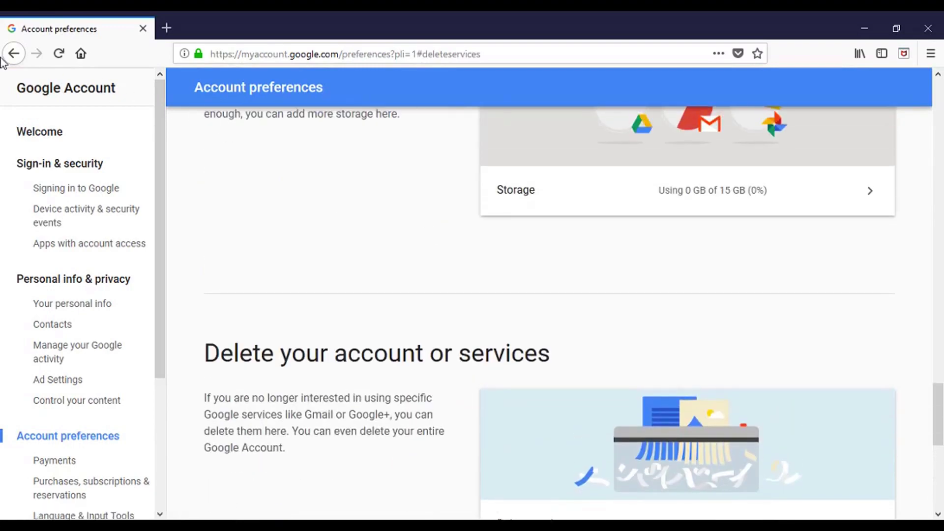
# Go back to the Account home page and bring up the Google apps grid
pyautogui.click(11, 54)
pyautogui.scroll(-8, 694, 229)
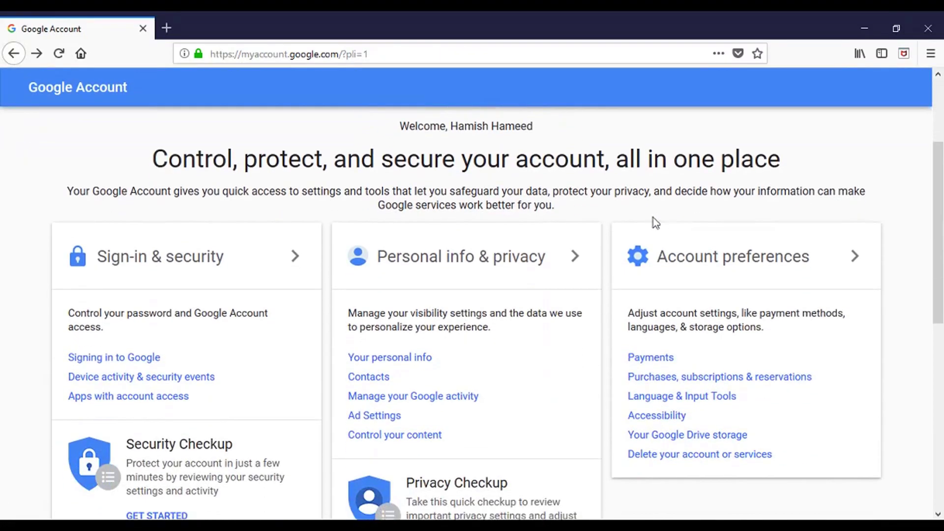
pyautogui.scroll(8, 526, 276)
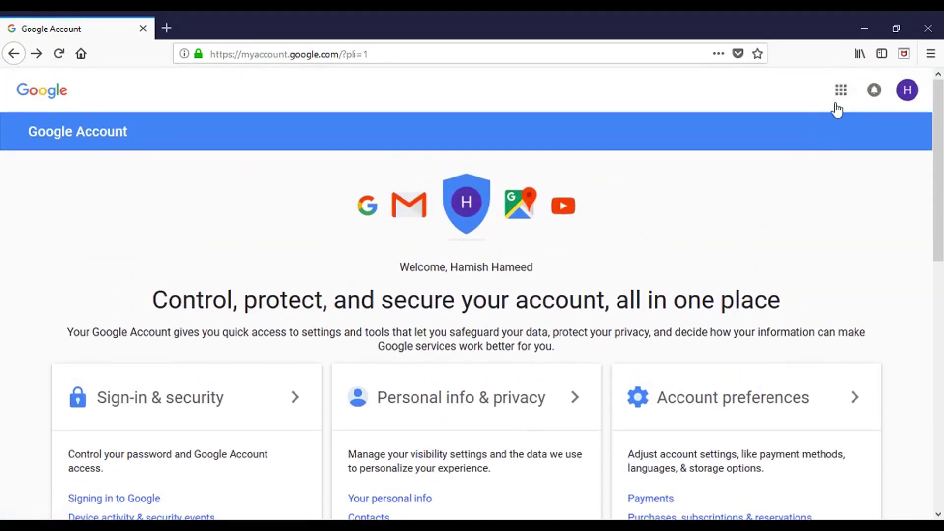
pyautogui.click(838, 102)
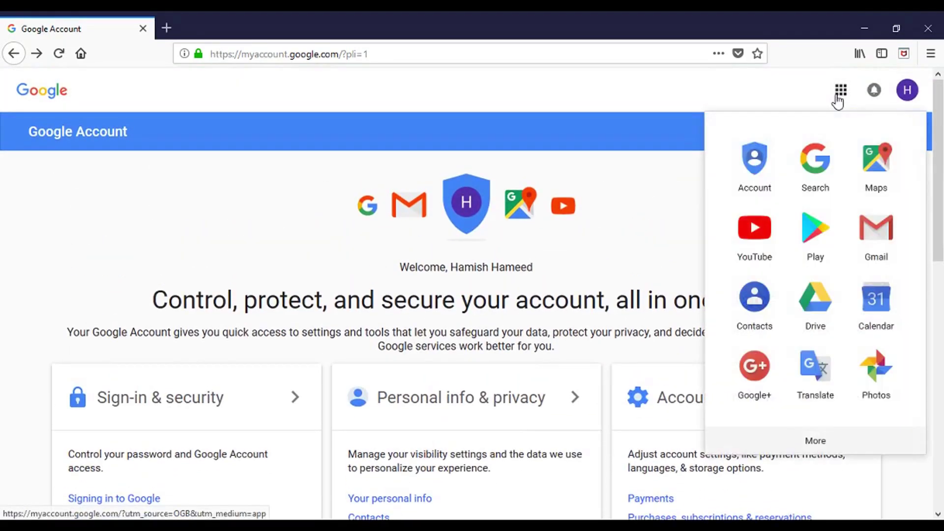